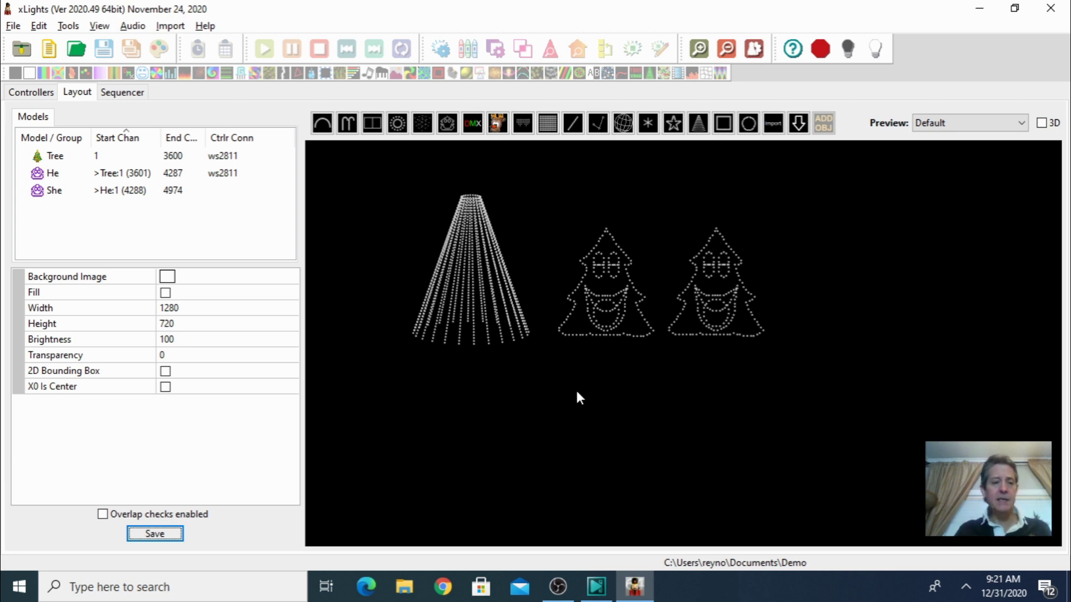
Step: Open the sequence and lyrics download browser and expand the Christmas category of xLights Google Drive
left_click(70, 26)
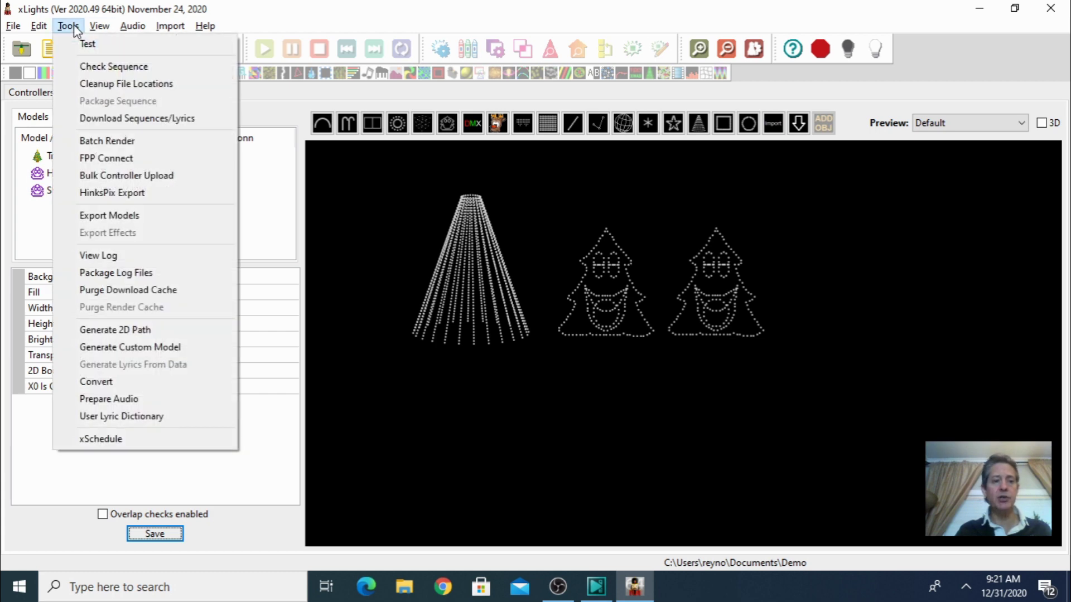
left_click(89, 123)
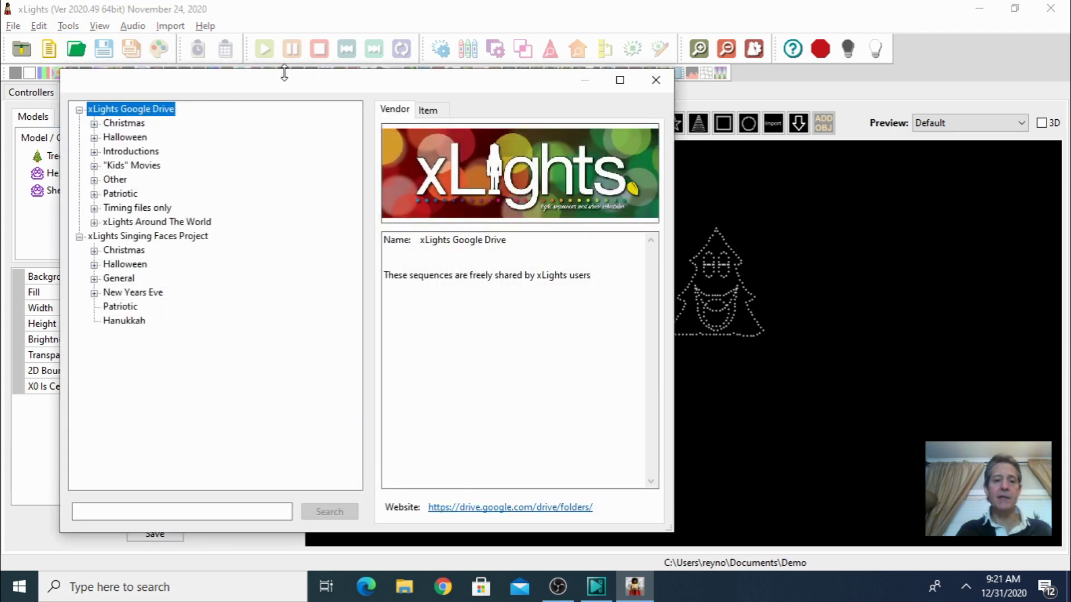
left_click_drag(294, 84, 370, 74)
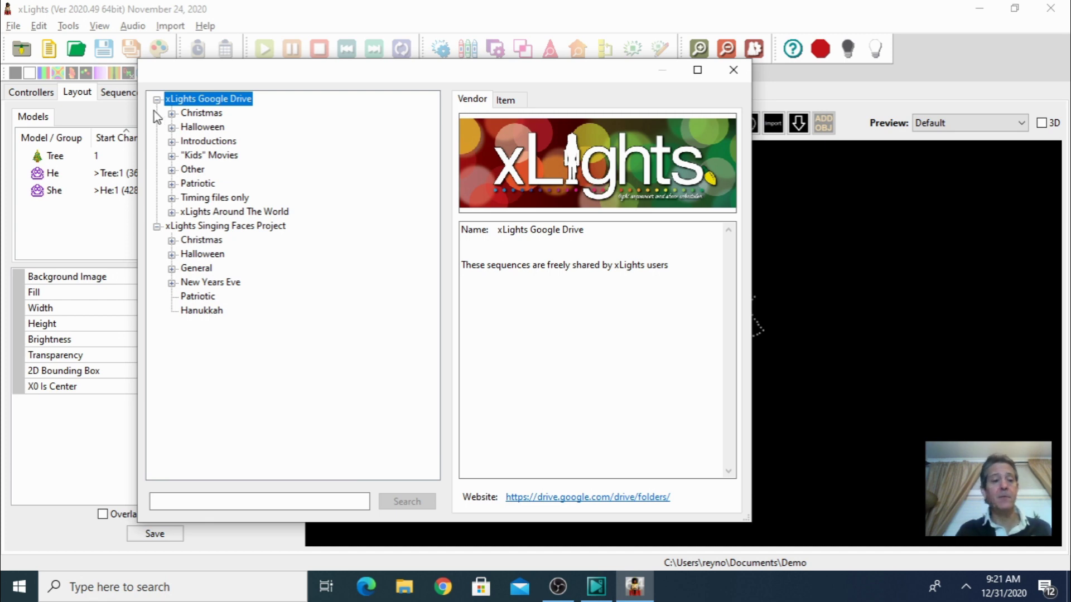
left_click(172, 114)
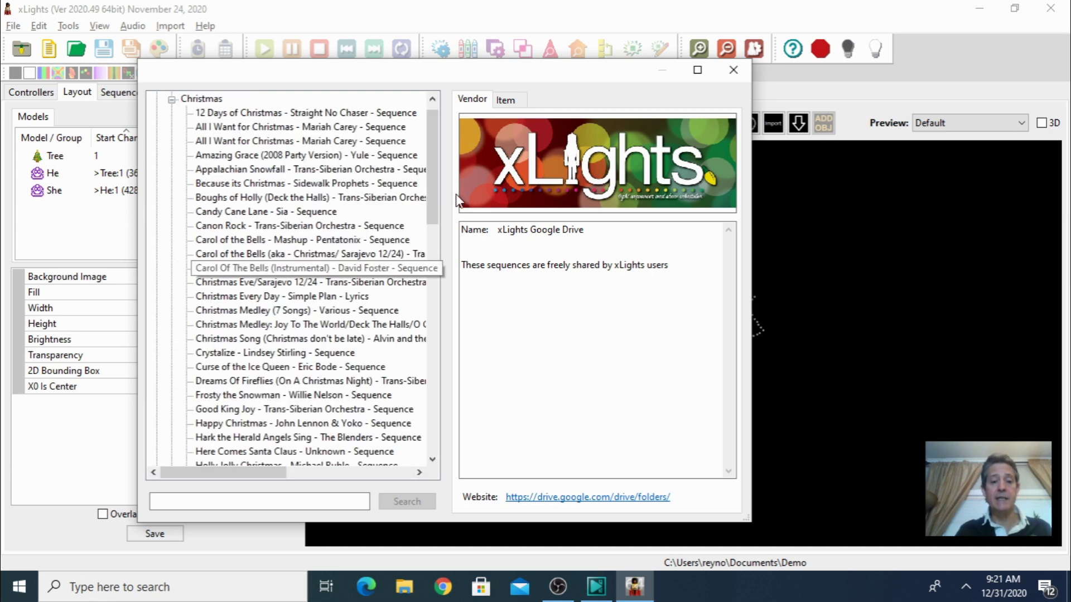
left_click_drag(433, 151, 416, 124)
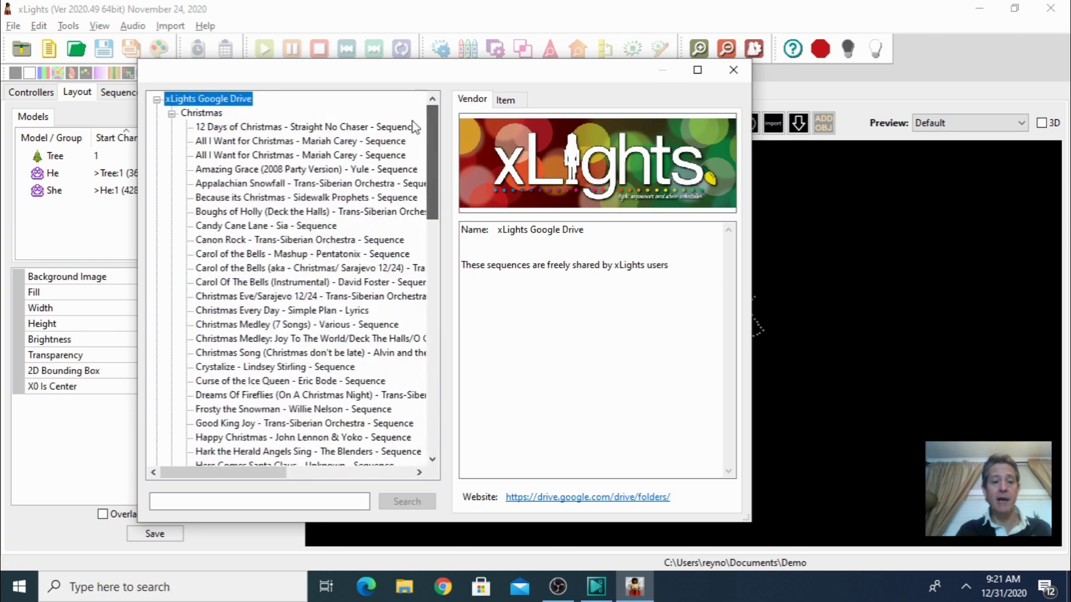
left_click(172, 114)
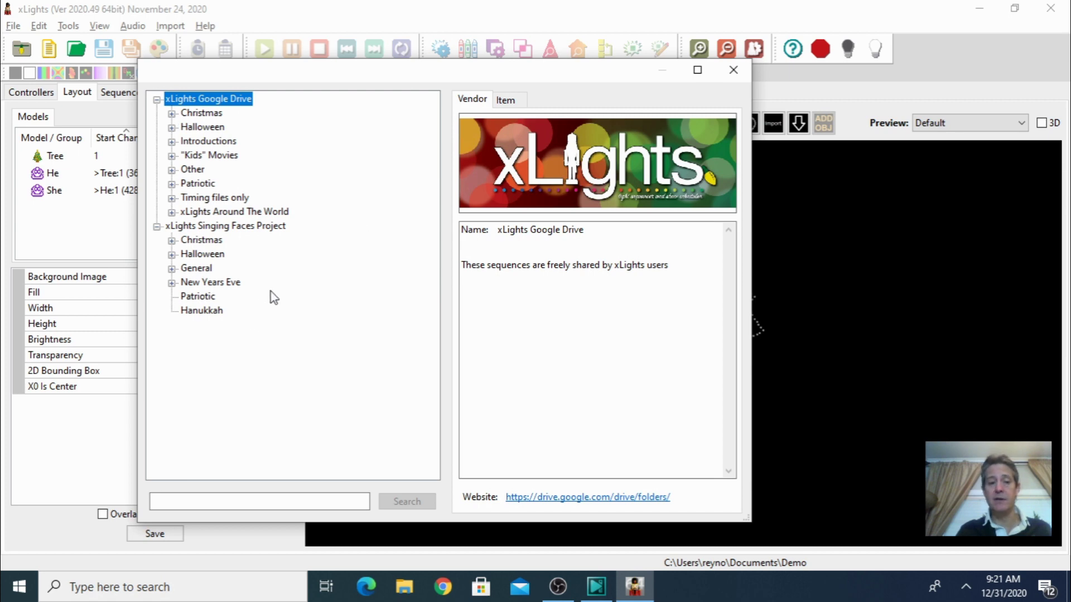
left_click(172, 114)
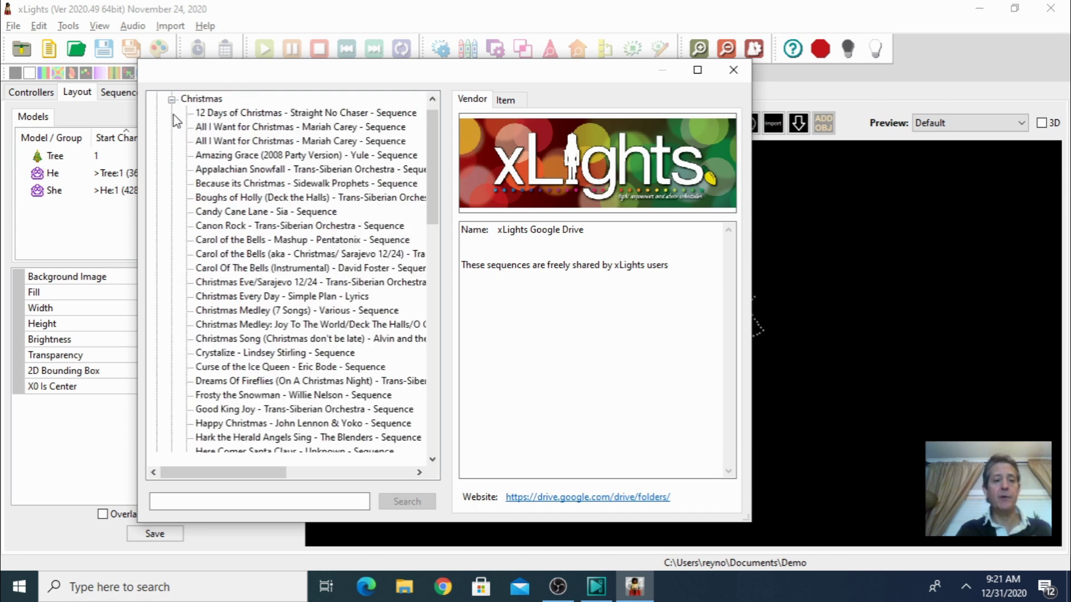
Step: Download the "12 Days of Christmas - Straight No Chaser" sequence and show the zip file in its folder
left_click(221, 114)
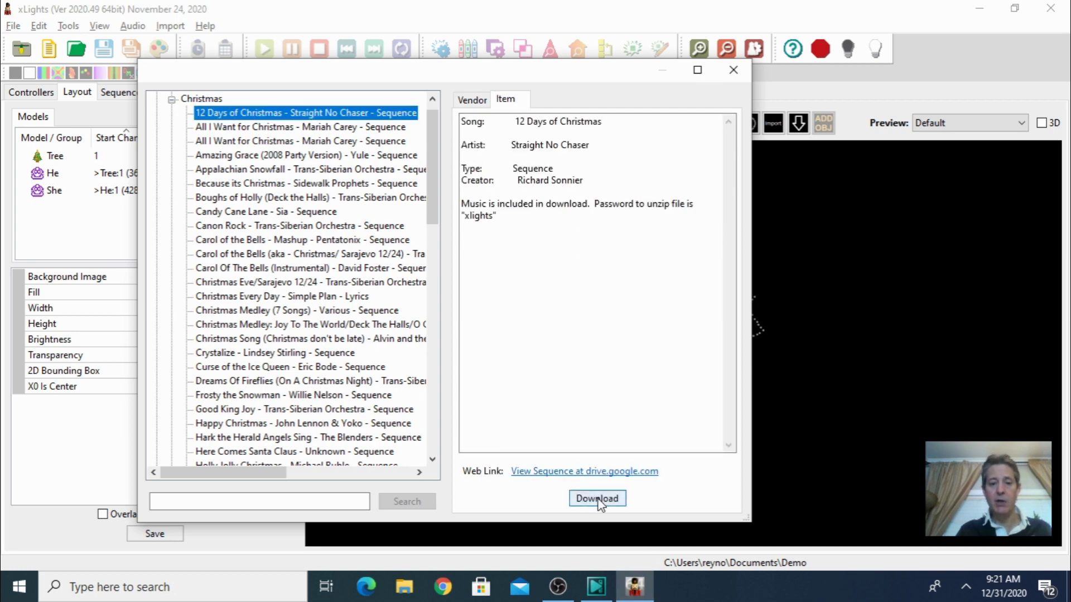
left_click(600, 503)
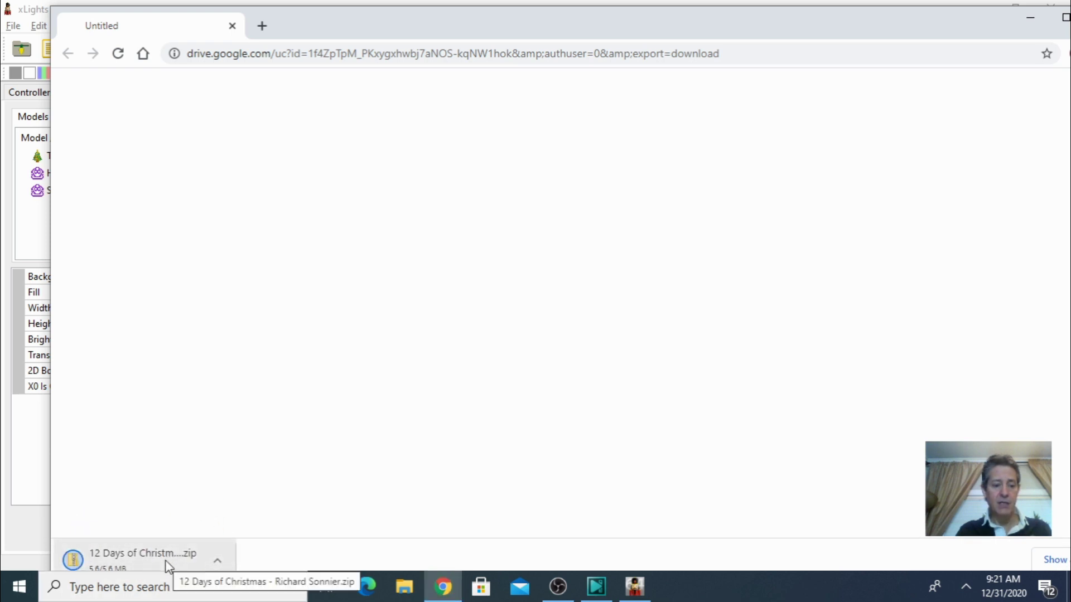
left_click(218, 560)
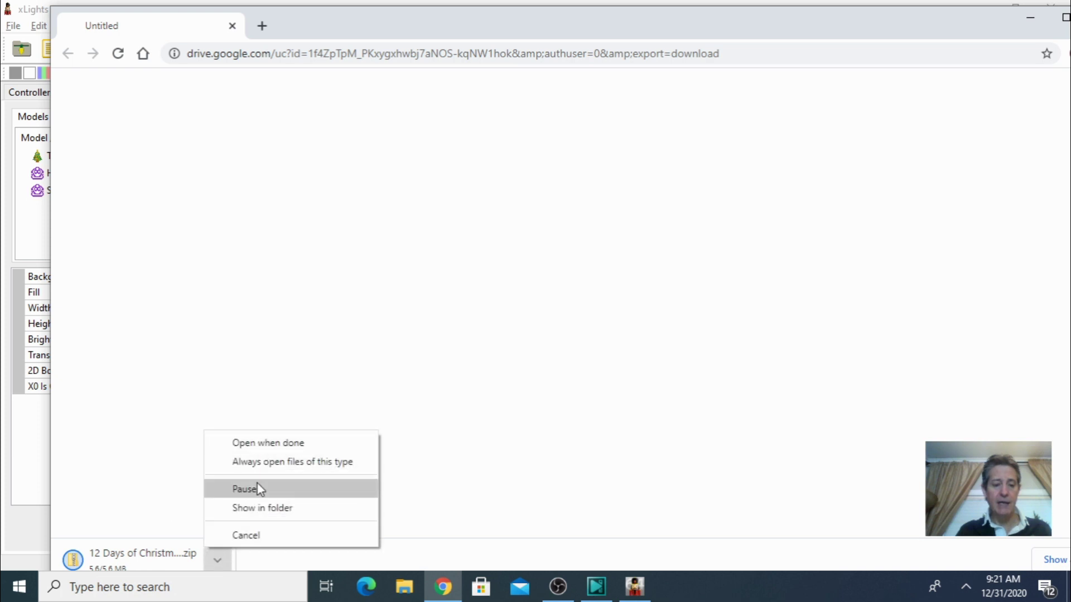
left_click(259, 507)
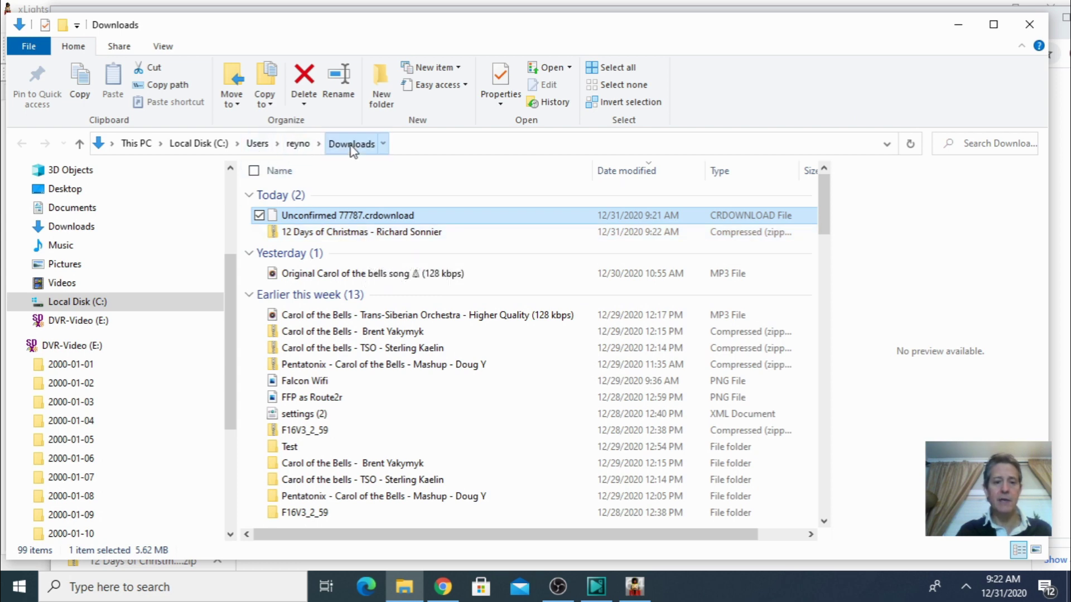
Step: Extract the downloaded 12 Days of Christmas zip file into its own folder in Downloads
left_click(296, 215)
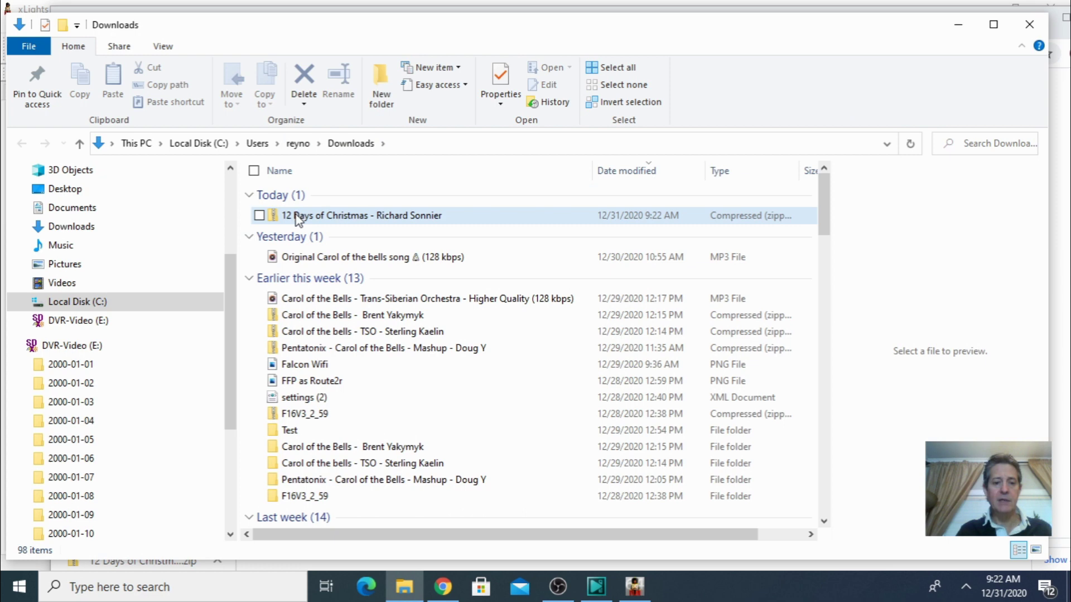
right_click(295, 216)
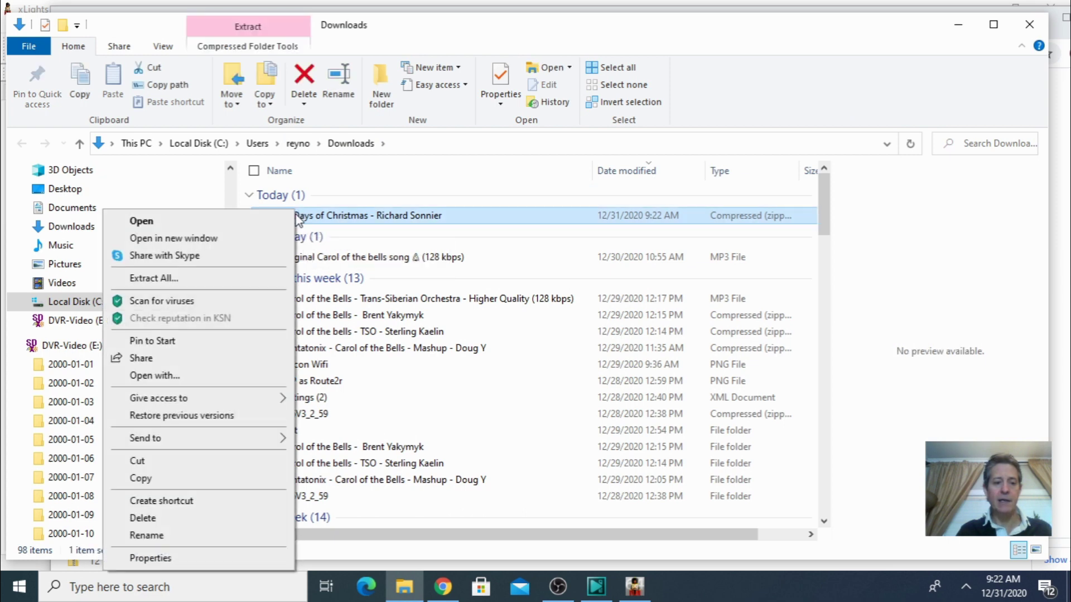
left_click(205, 280)
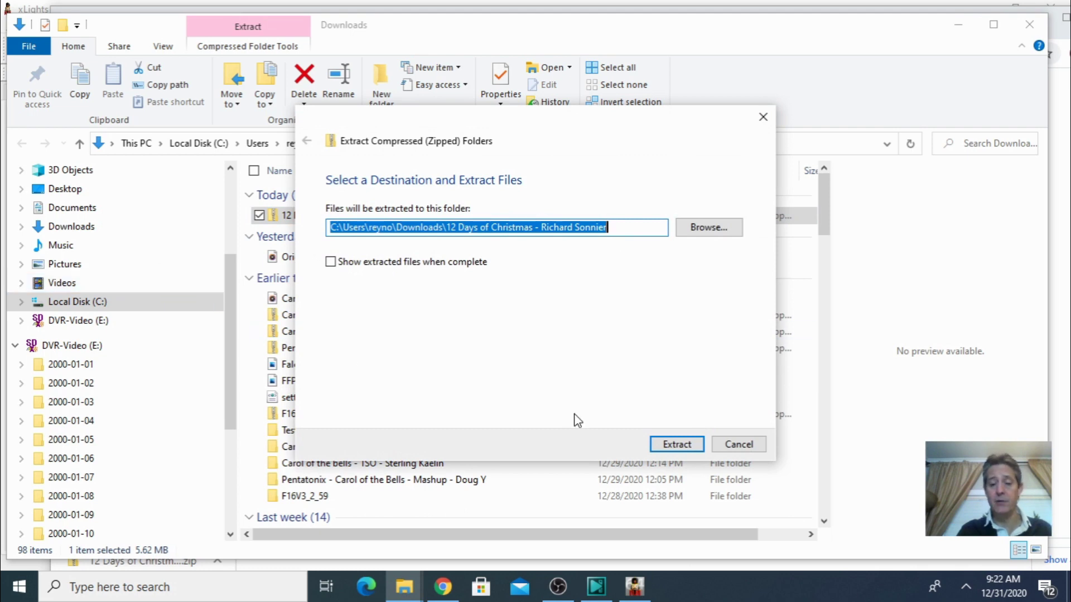
left_click(677, 445)
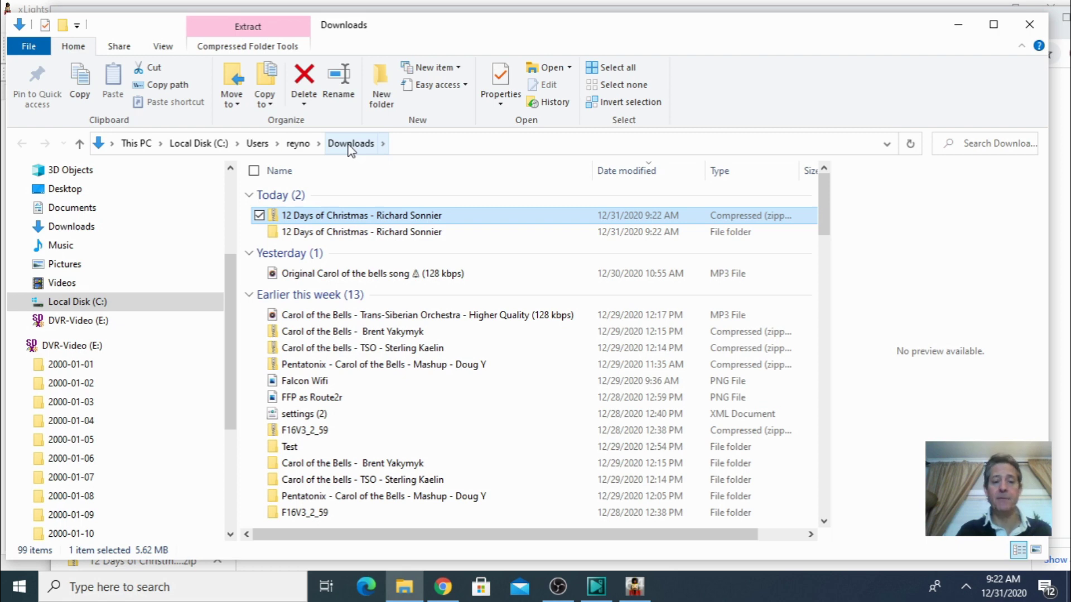
Step: Close the Downloads window, minimize the browser, and close the download message and the sequence download dialog in xLights
left_click(1030, 24)
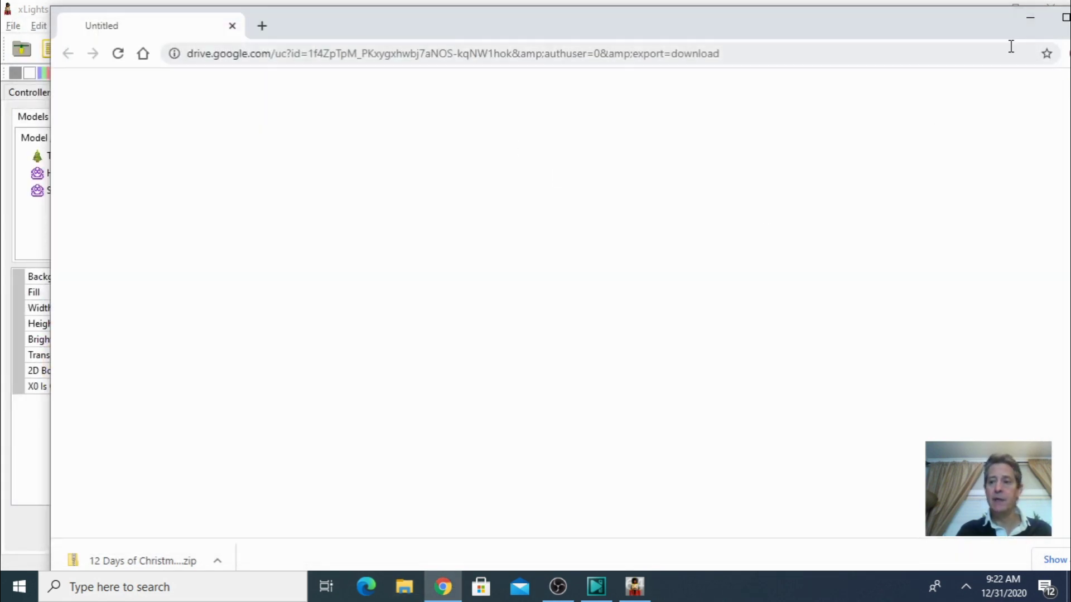
left_click(980, 24)
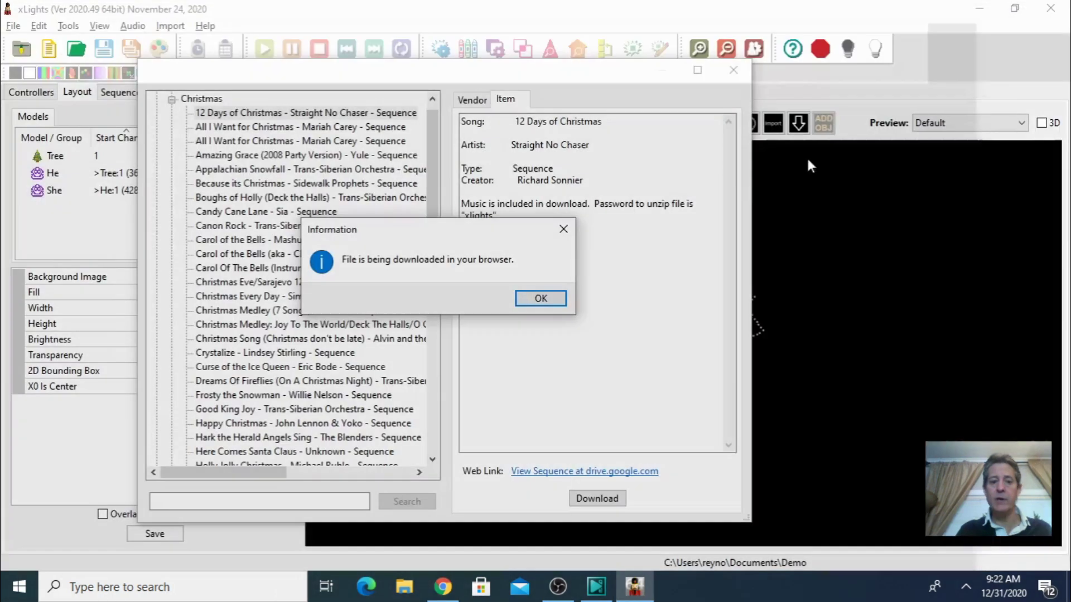
left_click(541, 300)
left_click(734, 70)
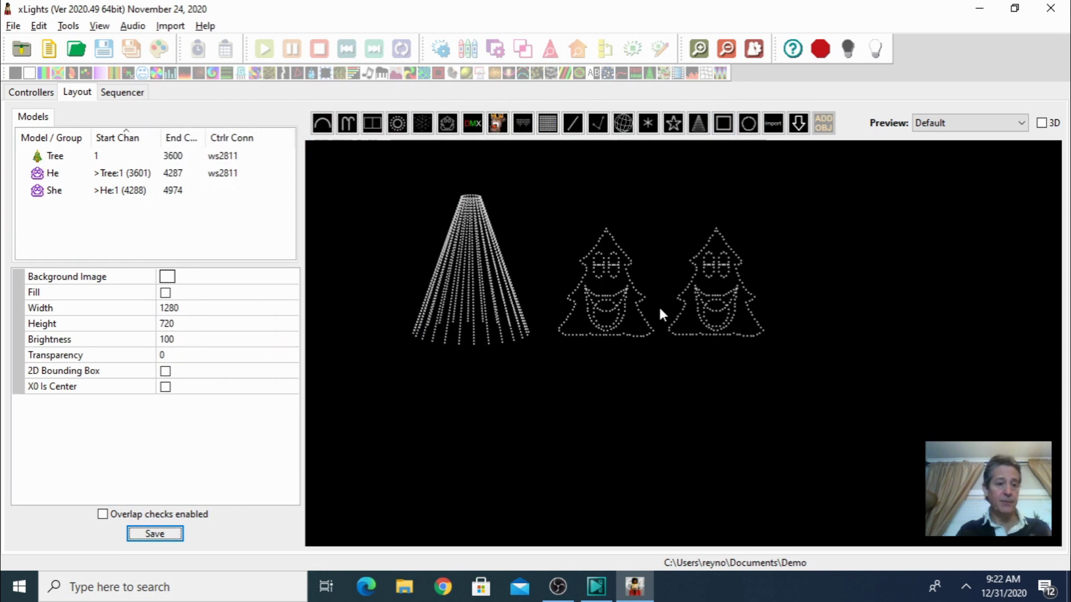
Step: Temporarily change the show directory to the extracted 12 Days of Christmas folder in Downloads and view its layout
left_click(49, 94)
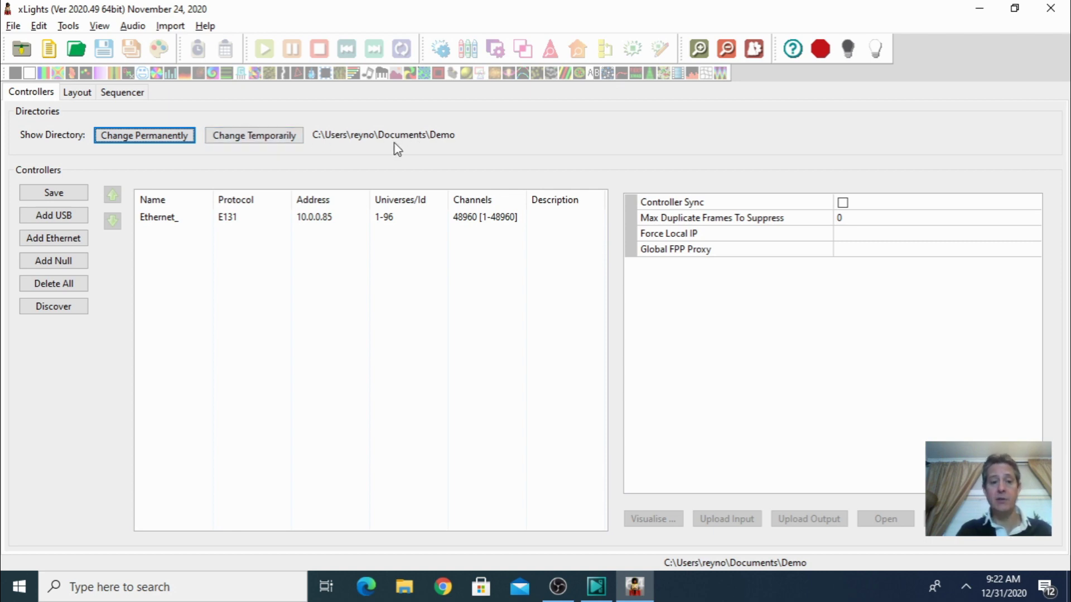
left_click(78, 92)
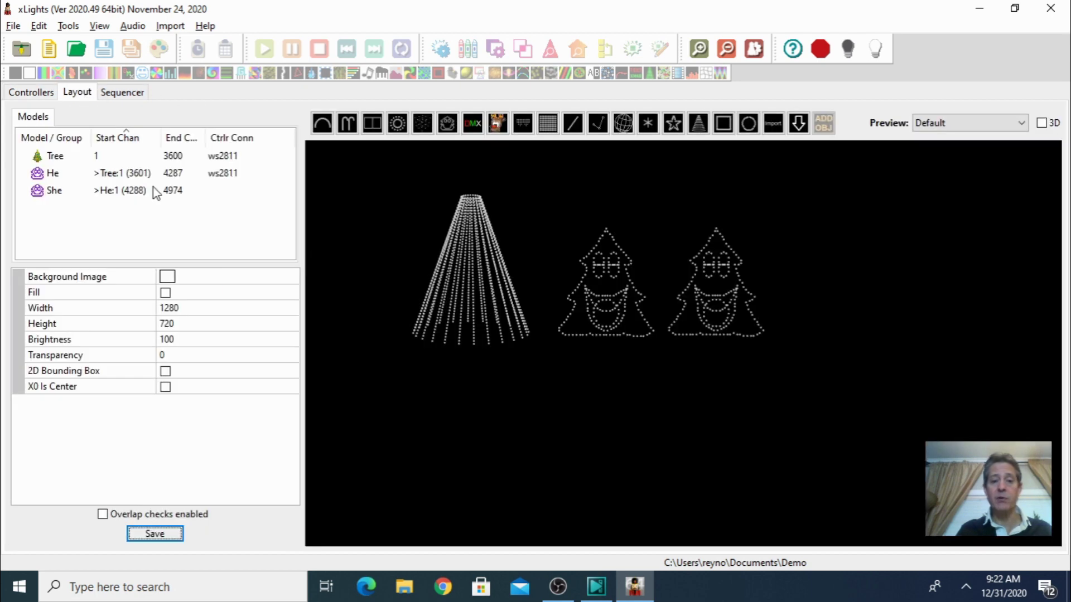
left_click(42, 95)
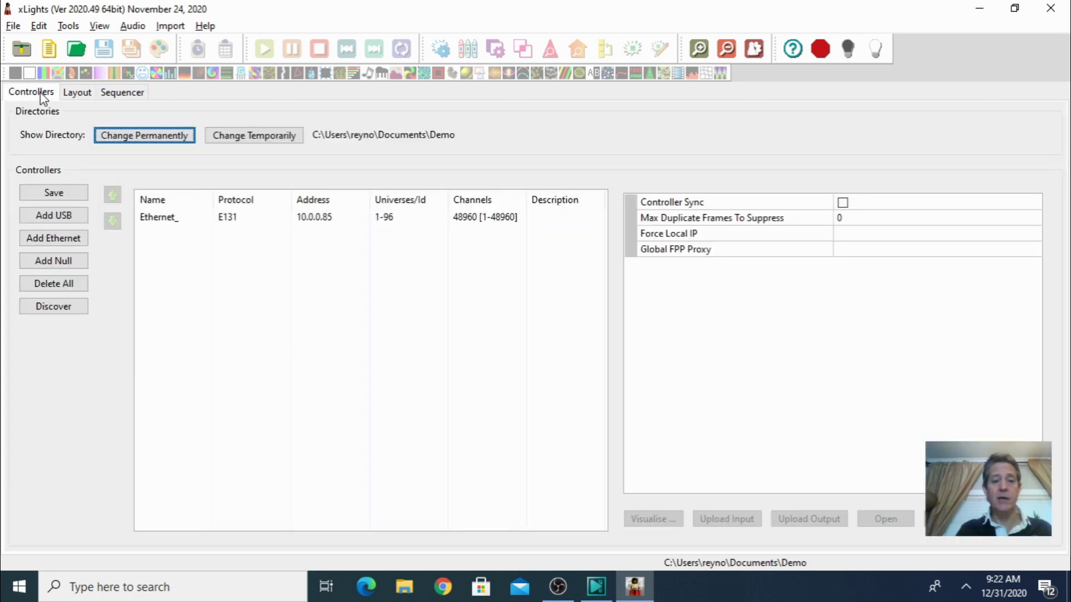
left_click(278, 139)
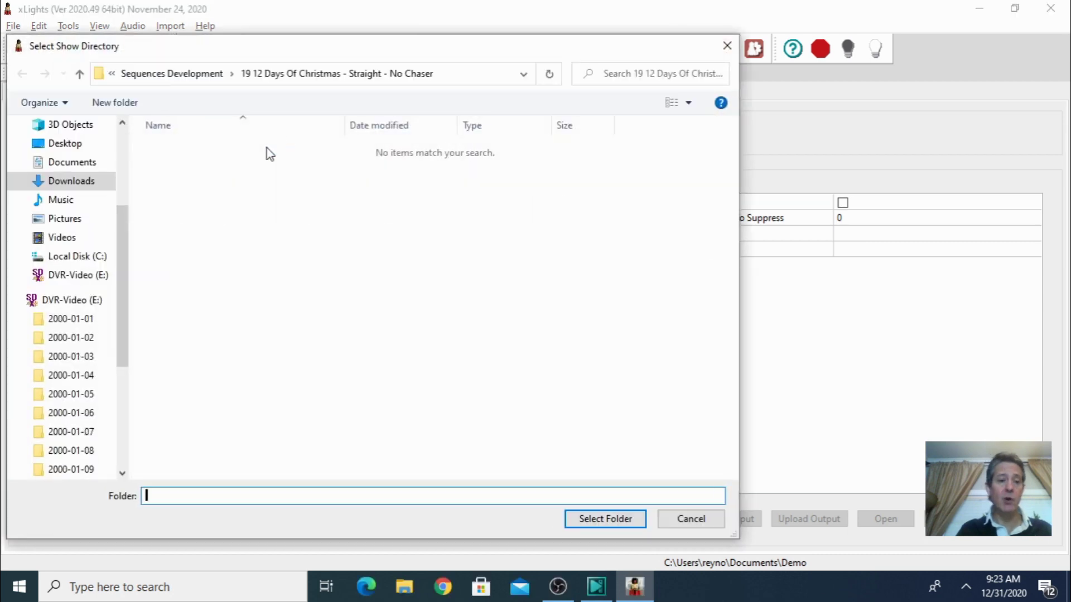
left_click(72, 189)
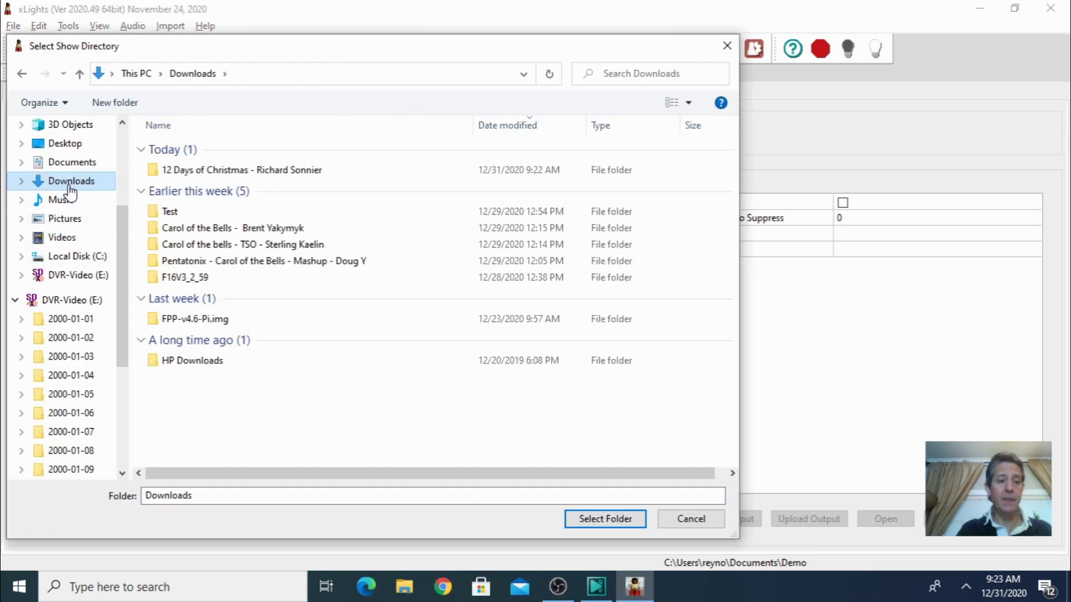
left_click(238, 177)
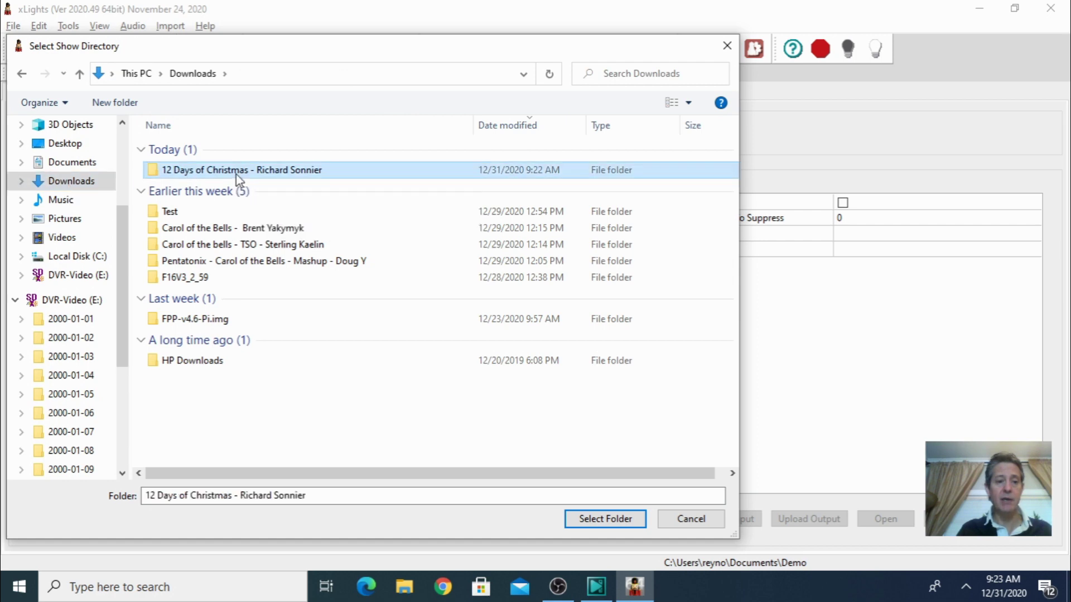
left_click(618, 522)
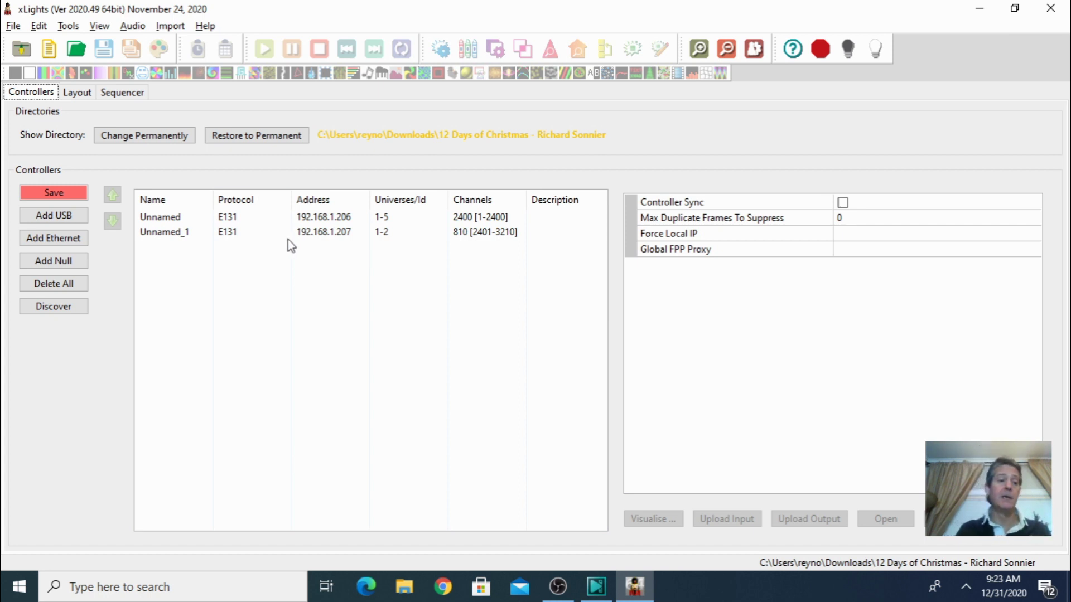
left_click(84, 94)
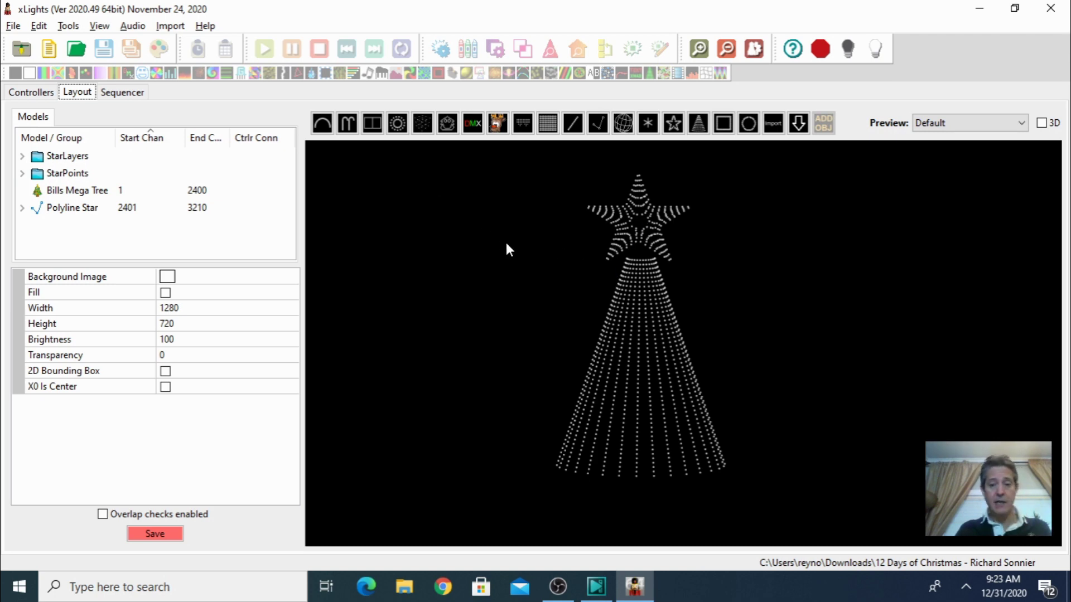
Step: Open the 12DaysBill sequence from Sequences Development, folder "19 12 Days Of Christmas - Straight - No Chaser", in the sequencer
left_click(133, 93)
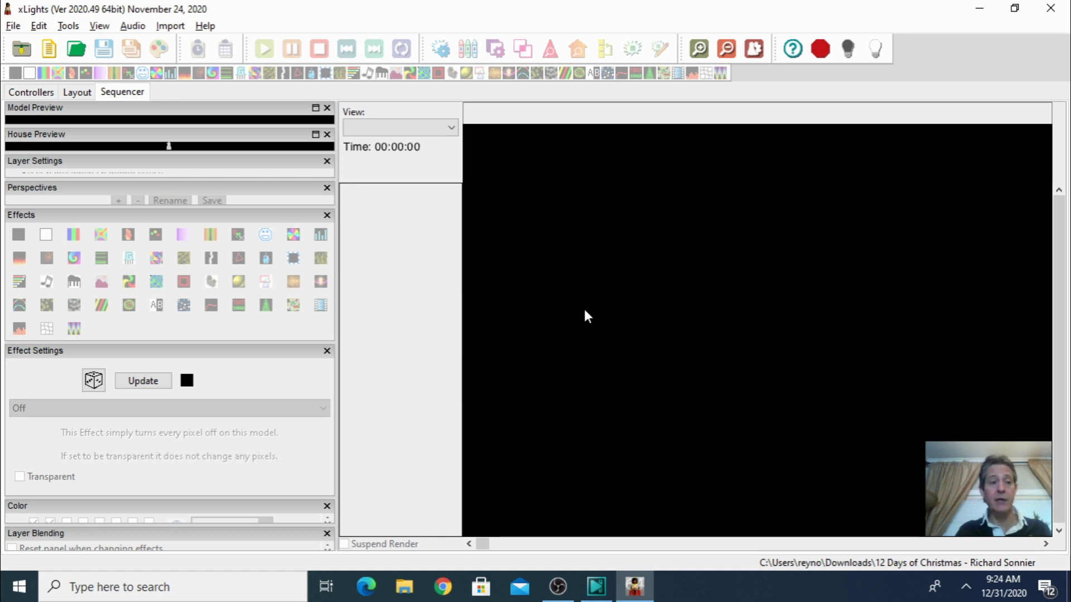
left_click(82, 55)
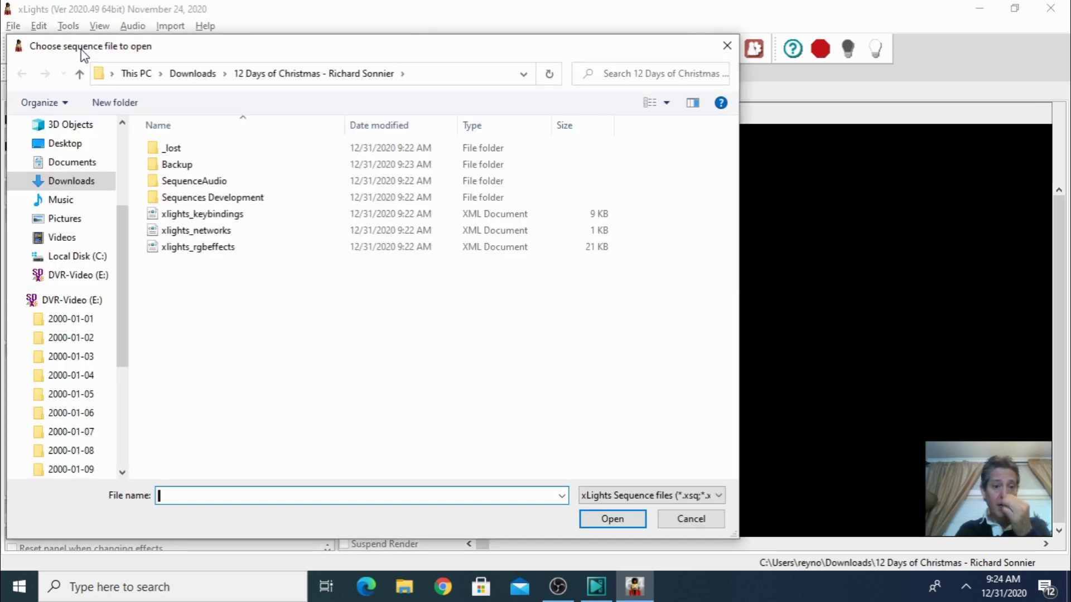
left_click_drag(267, 55, 313, 50)
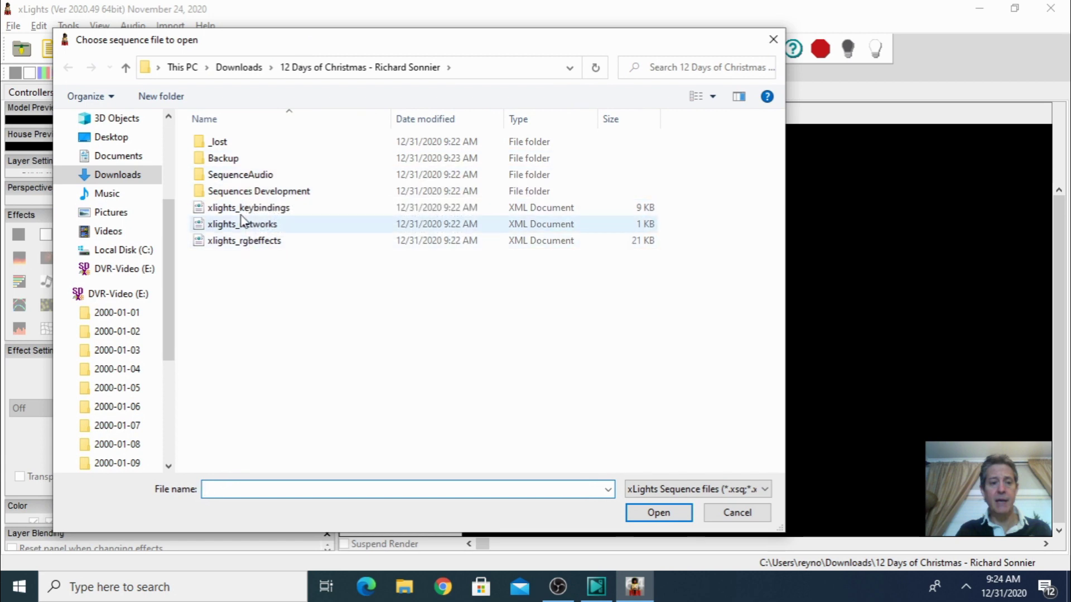
double_click(273, 193)
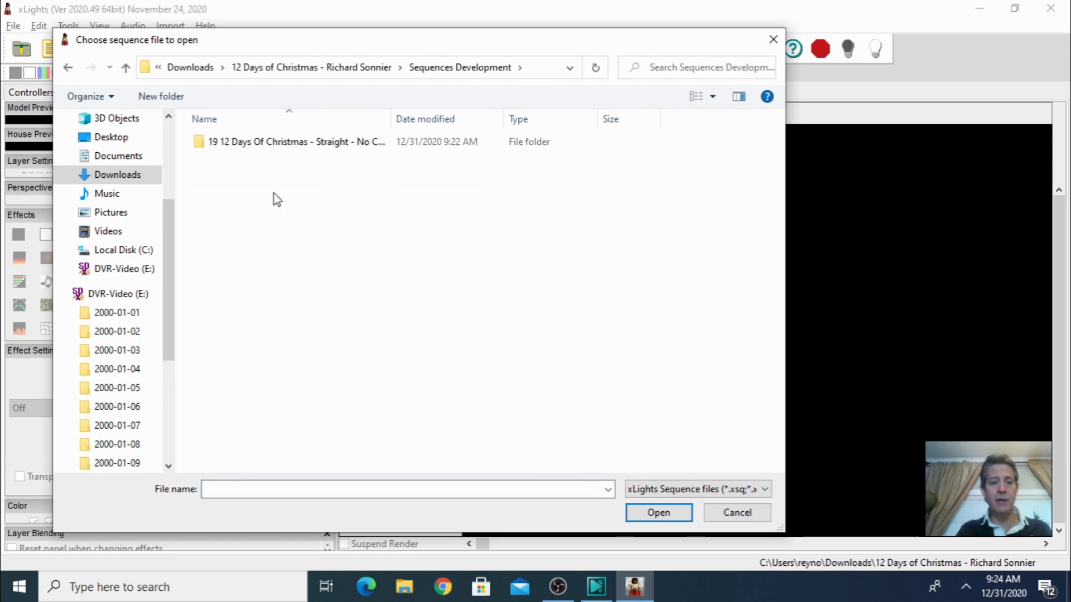
double_click(260, 145)
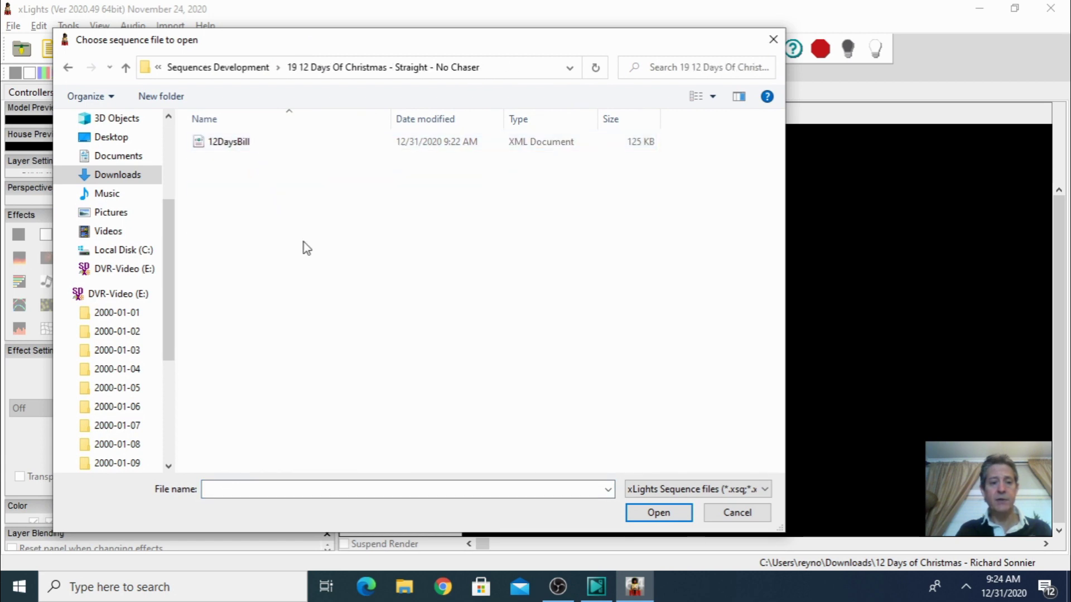
left_click(228, 148)
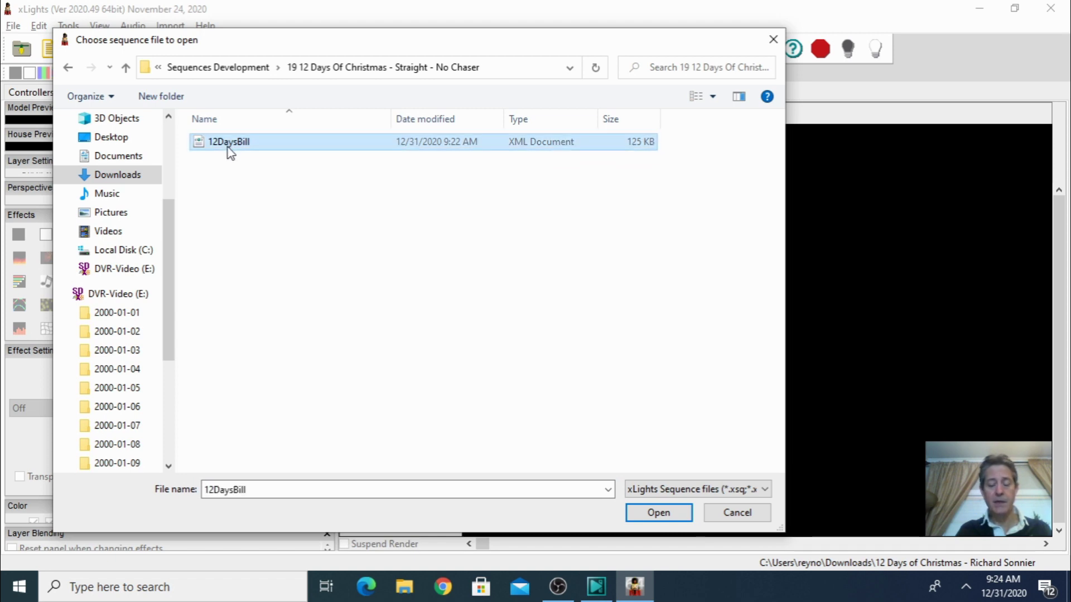
left_click(657, 511)
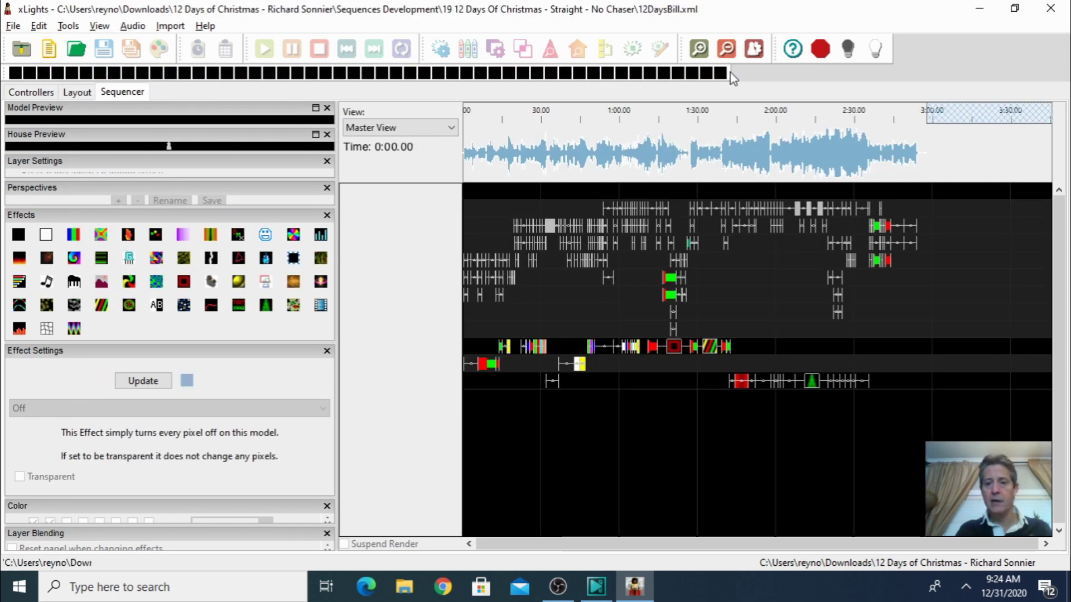
Step: Collapse the effect layers of the Bills Mega Tree model in the sequencer grid
left_click(699, 49)
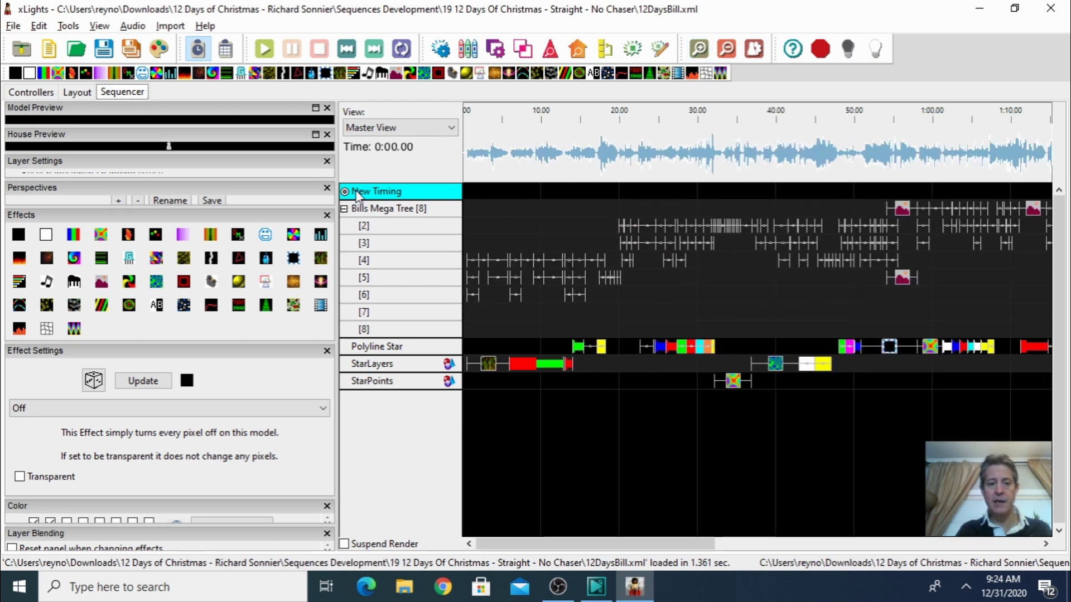
left_click(345, 209)
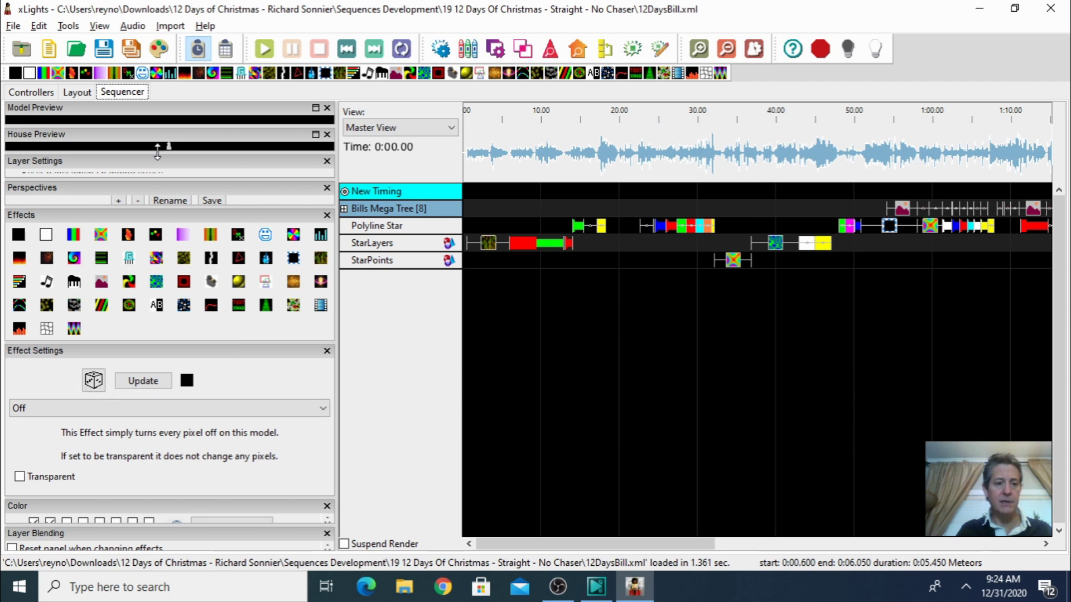
Step: Enlarge the House Preview and remove the Effects and Perspectives windows from the sequencer
left_click_drag(167, 266, 167, 266)
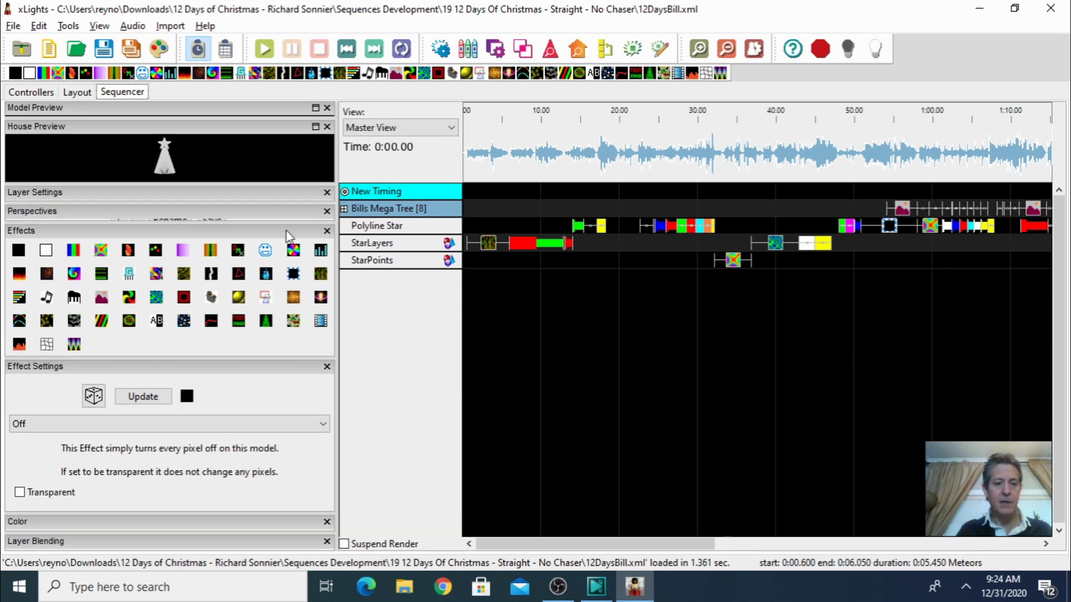
left_click(328, 230)
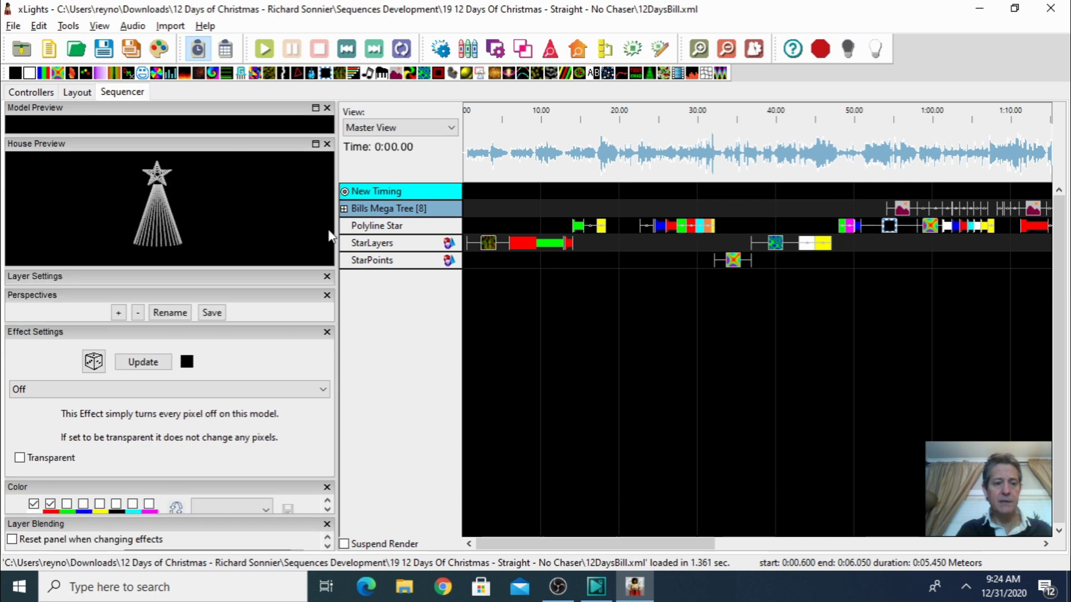
left_click(327, 295)
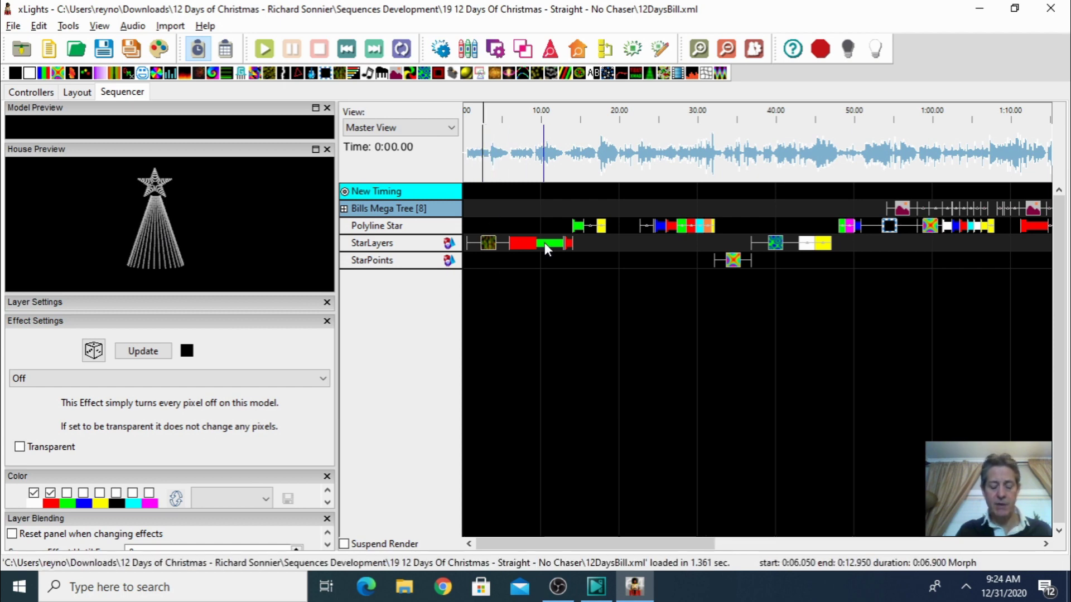
Step: Play the opening of the sequence briefly, stop it, and render all effects
key("space")
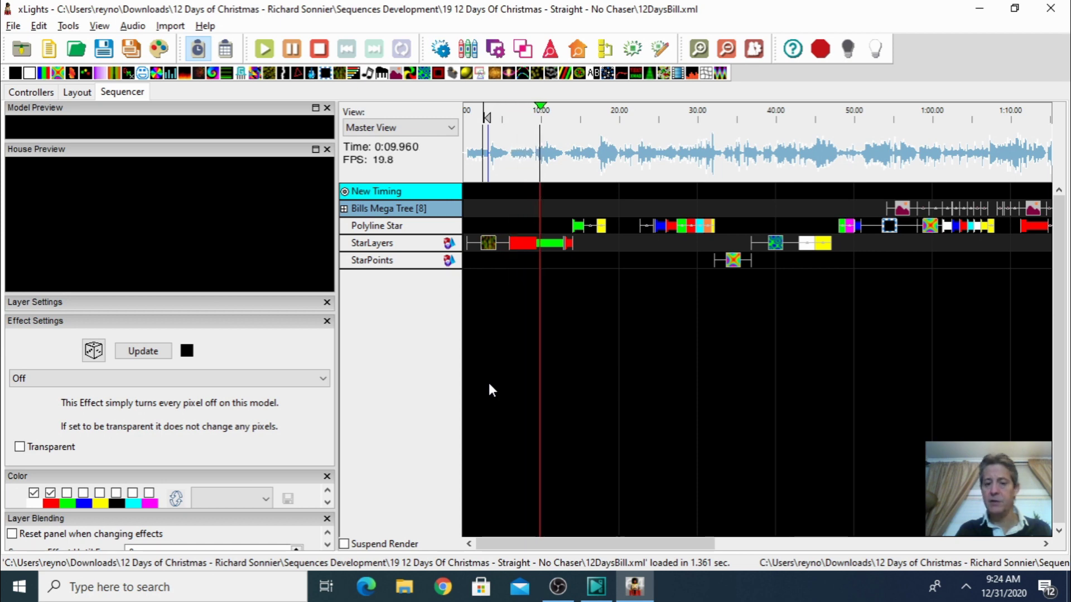
key("space")
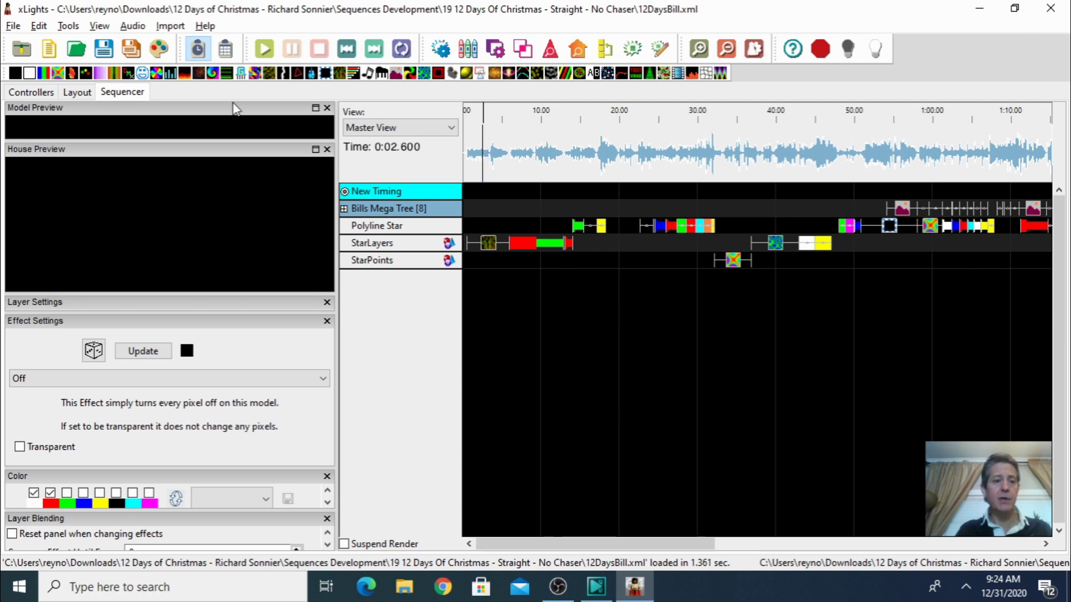
left_click(160, 51)
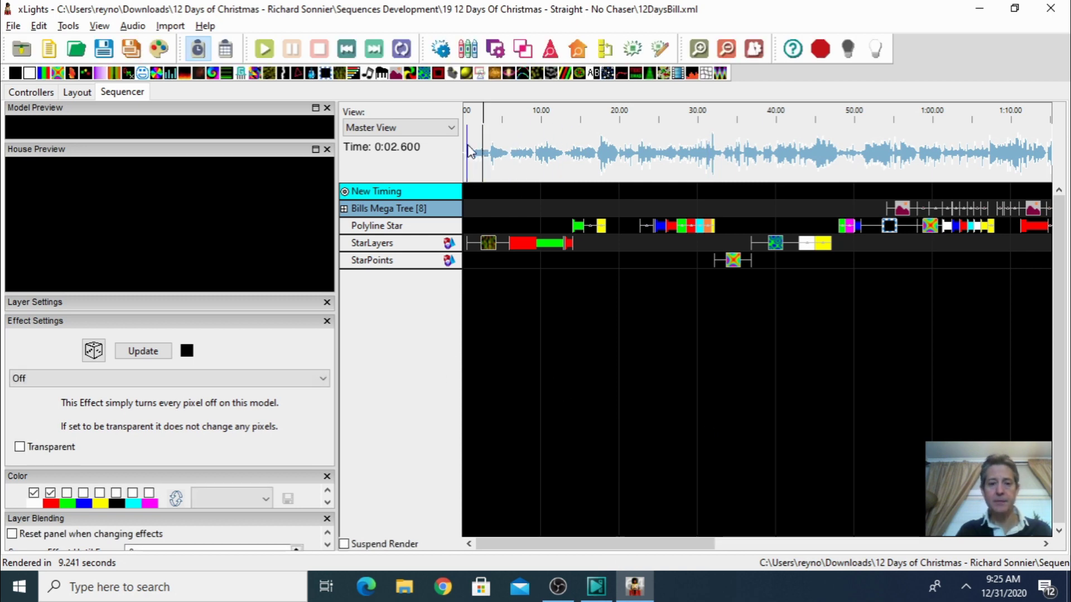
Step: Preview the rendered sequence by playing it from about 1.6 seconds and from about 52 seconds, stopping playback each time
key("space")
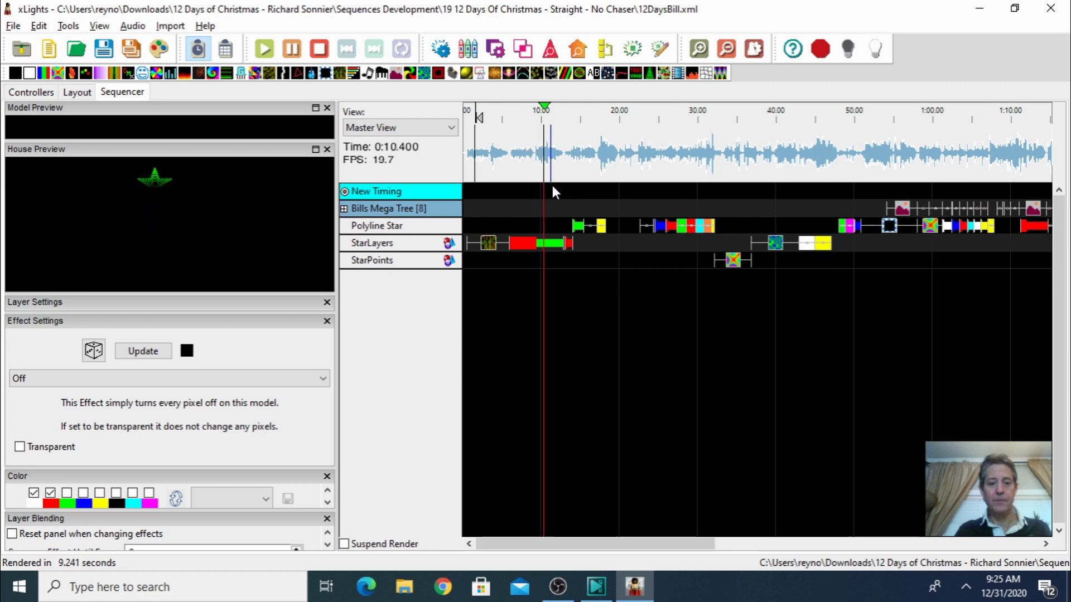
key("space")
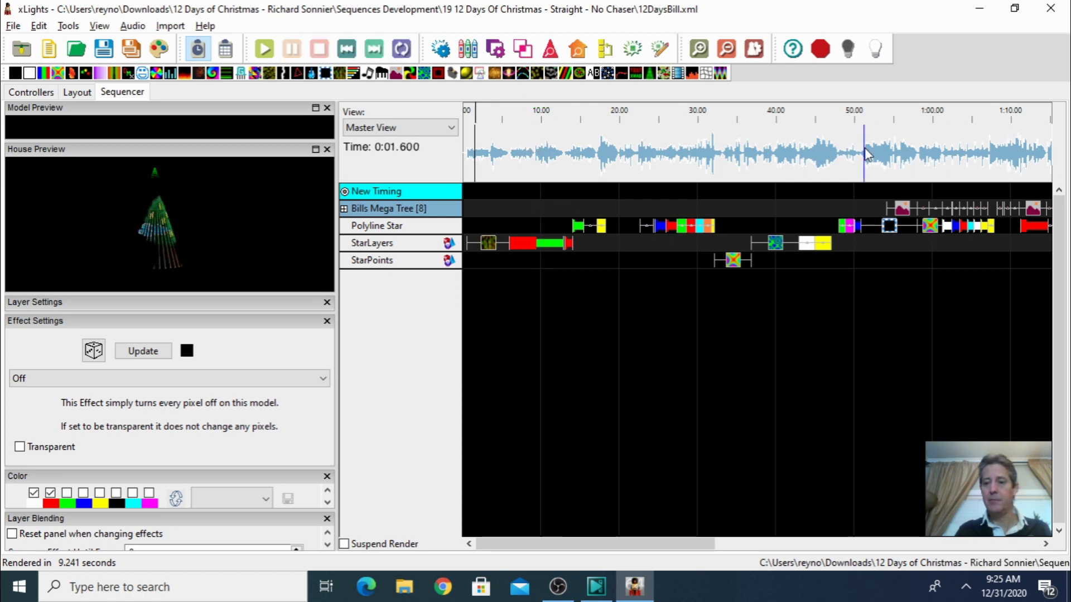
key("space")
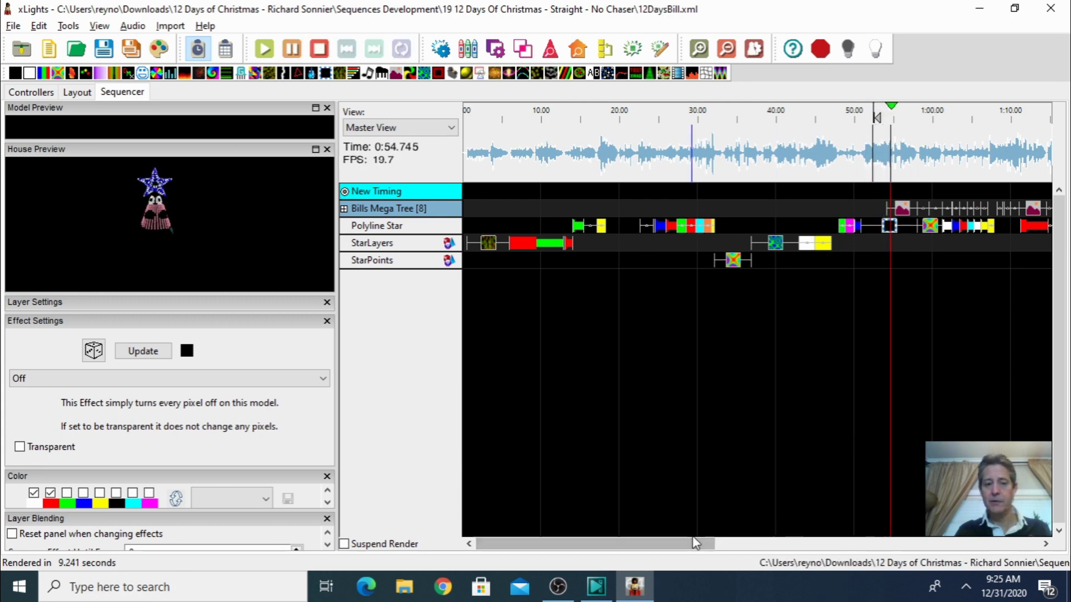
left_click_drag(660, 549, 707, 549)
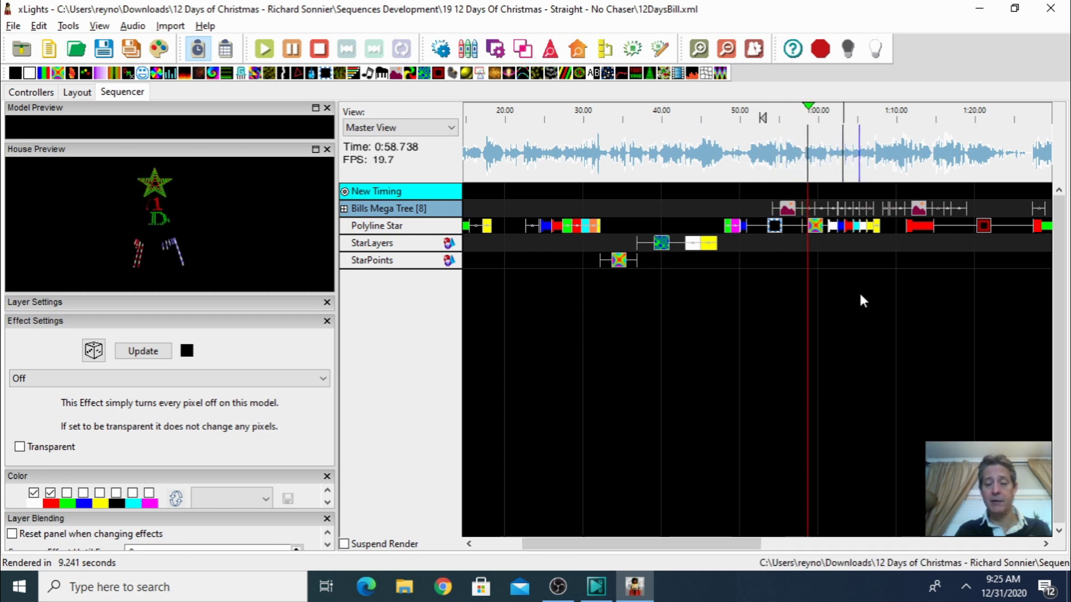
key("space")
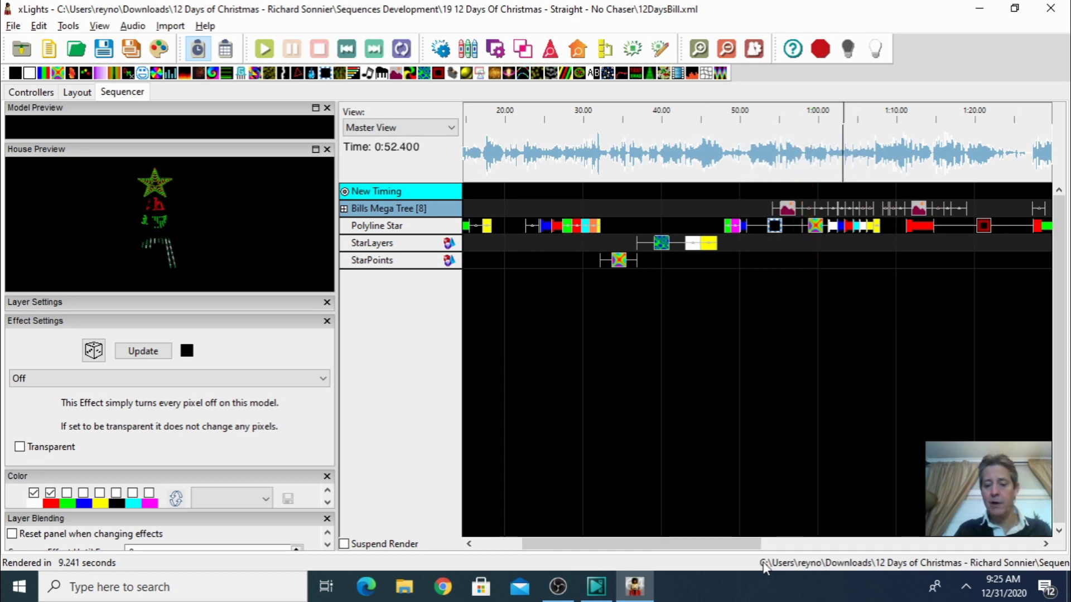
left_click_drag(747, 549, 696, 549)
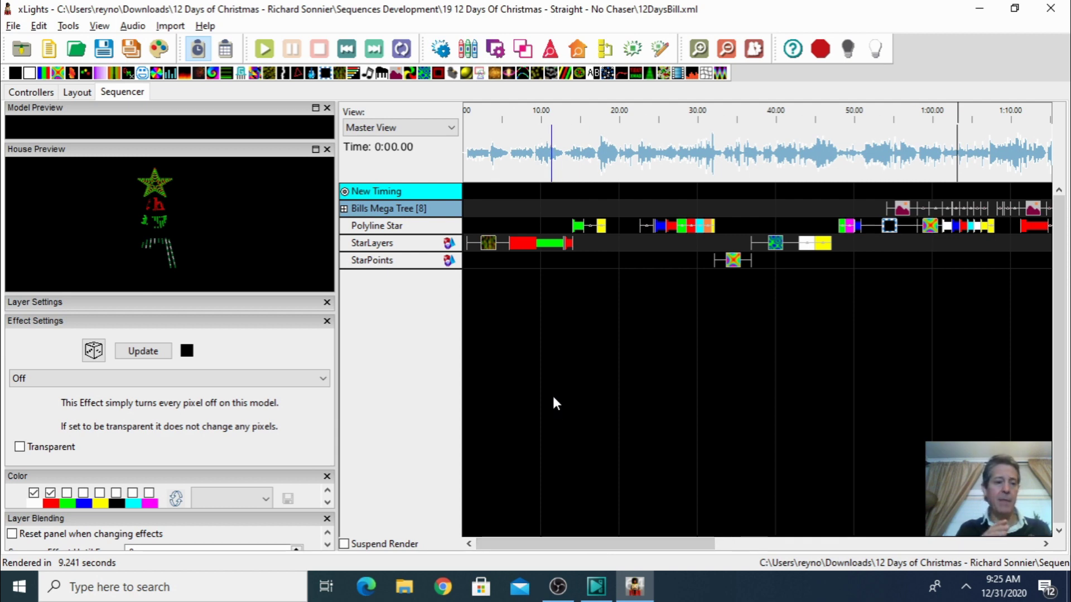
Step: View the properties of Bills Mega Tree in the layout and play the sequence briefly from about 9.4 seconds
left_click(78, 92)
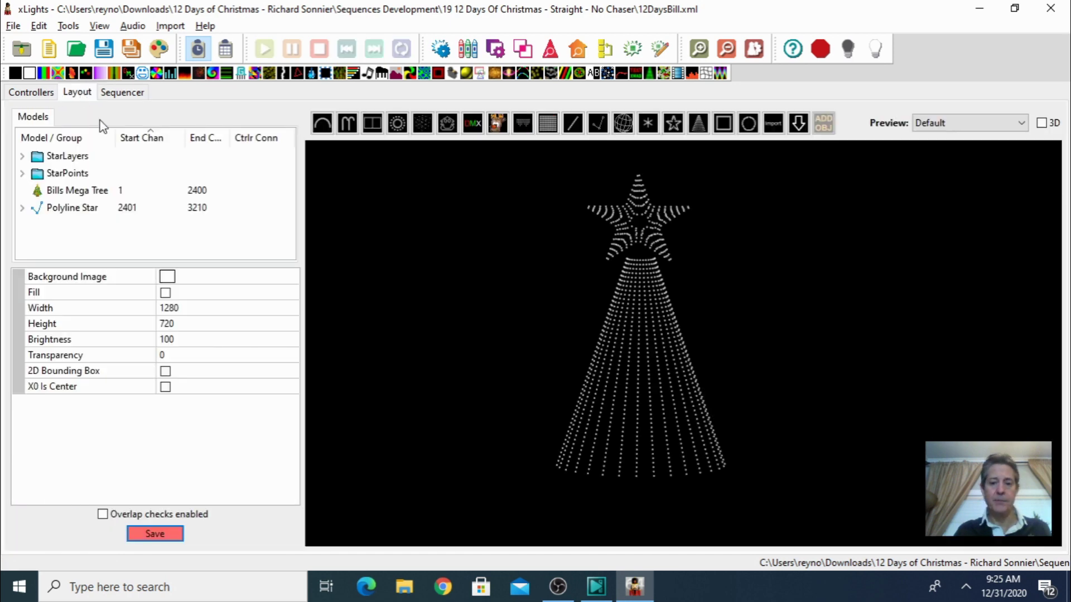
left_click(635, 340)
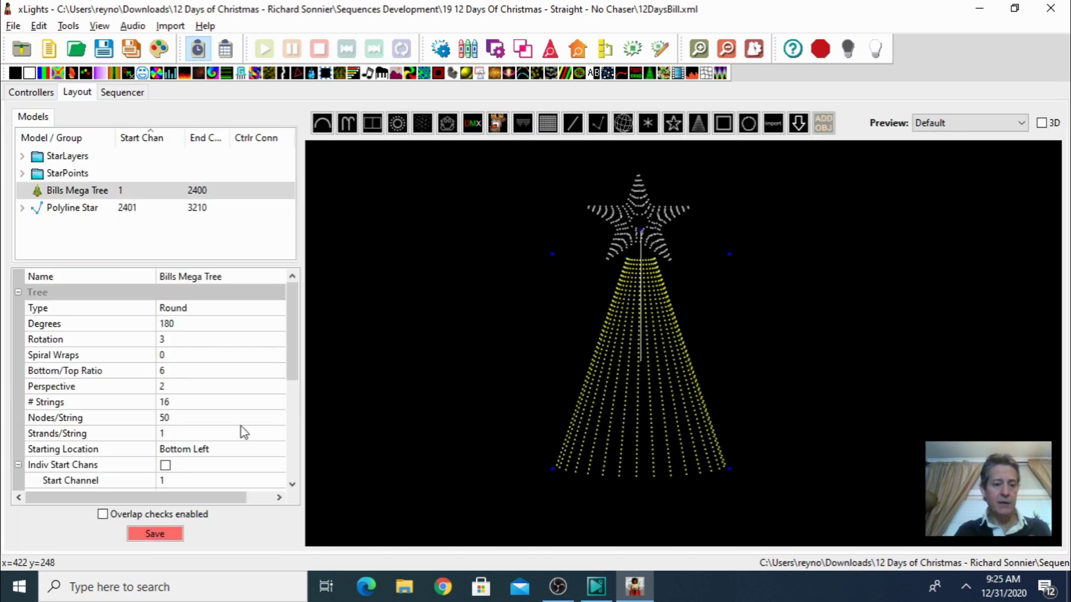
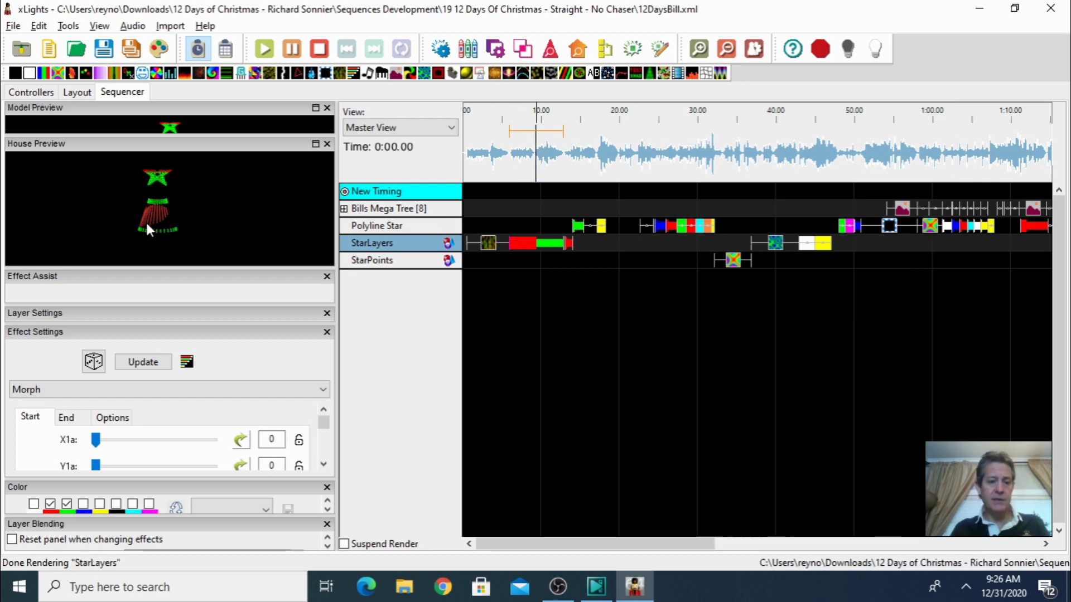
key("space")
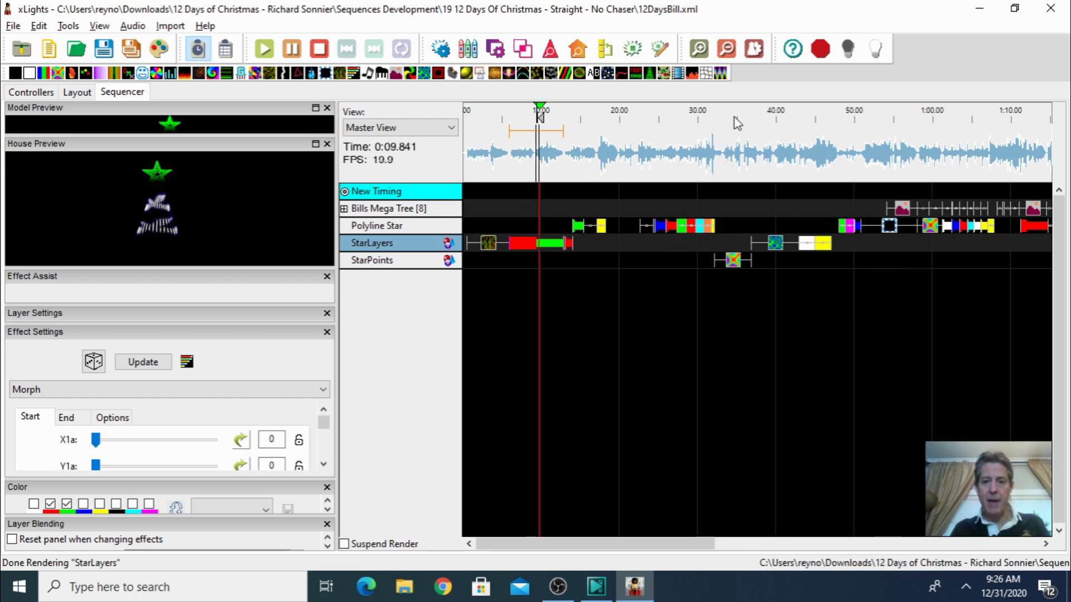
key("space")
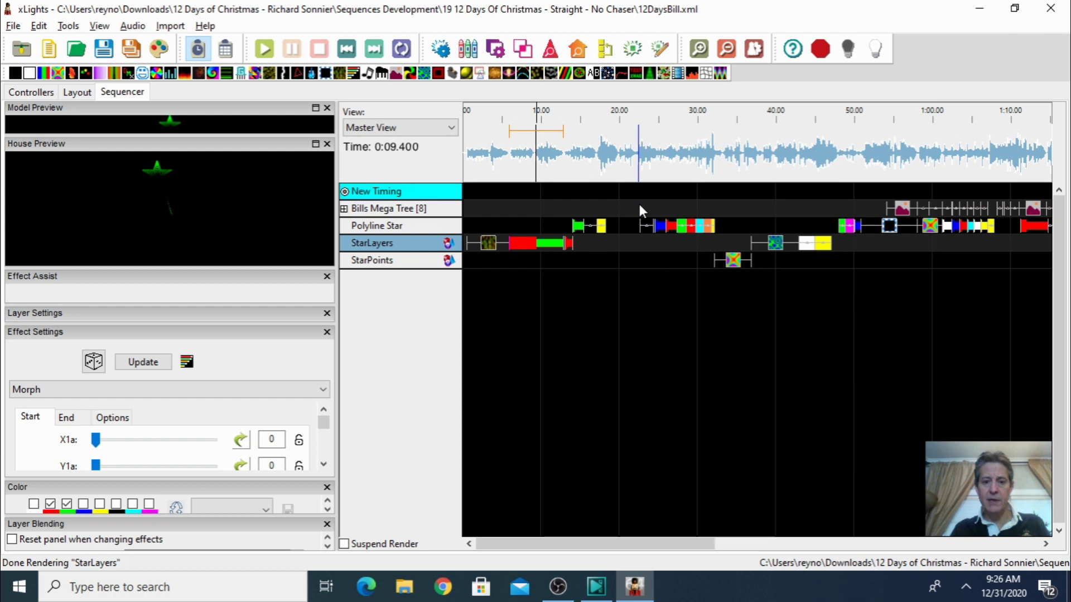
Step: Zoom in on the start of the timeline and inspect the Meteors effect on StarLayers
left_click(699, 49)
left_click(698, 49)
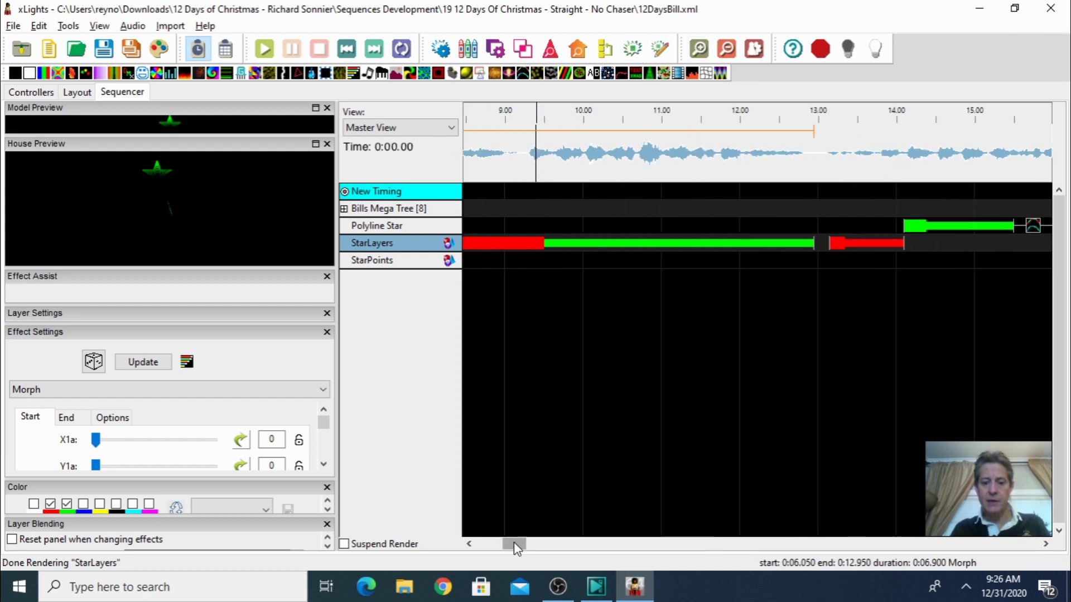
left_click_drag(514, 542, 476, 548)
left_click(723, 243)
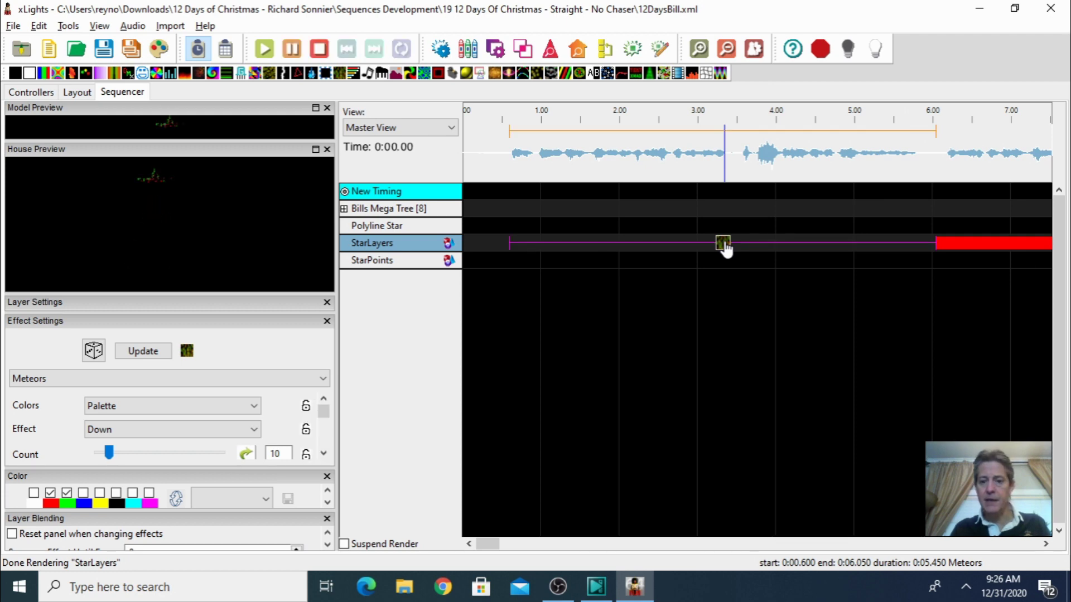
Step: Expand the effect layers of Bills Mega Tree and select the first Pictures effect on layer 6
left_click(344, 208)
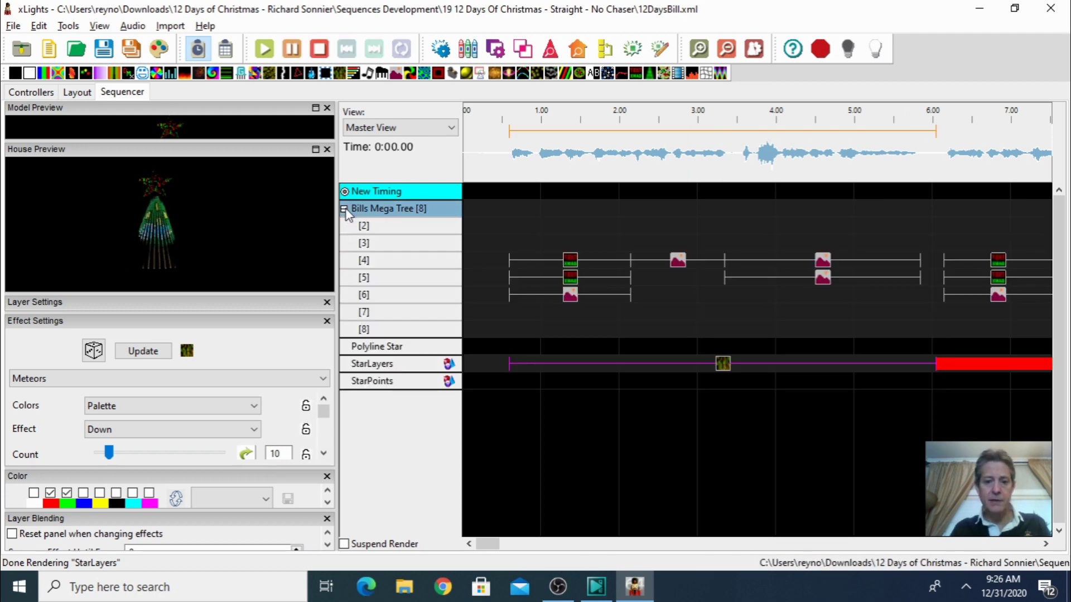
left_click(572, 301)
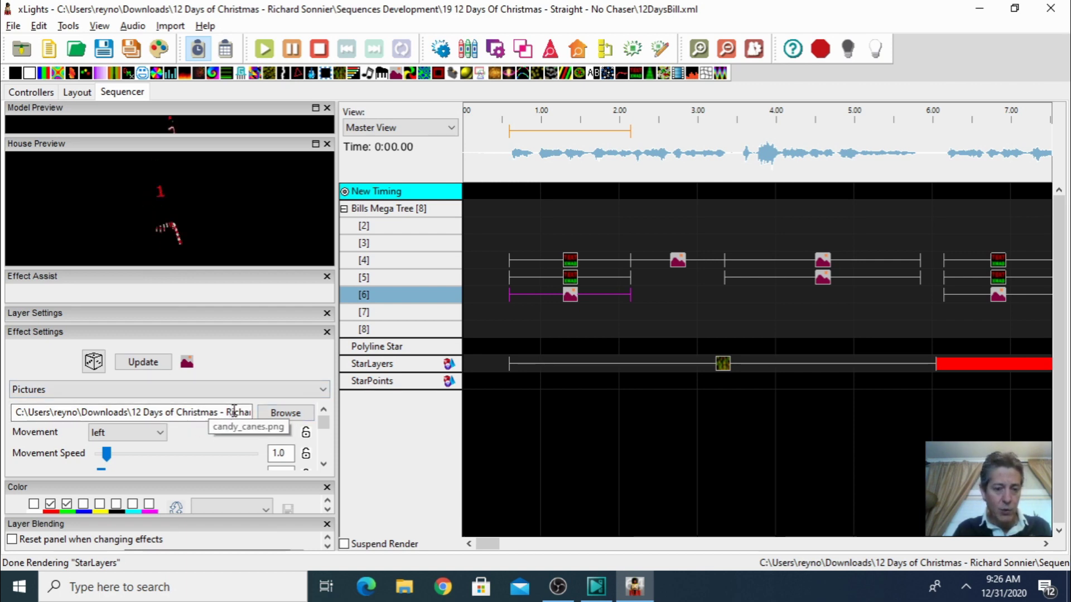
Step: Look through the images in the _lost folder used by the selected Pictures effect, without choosing another file, and view further effects in the grid
left_click(287, 414)
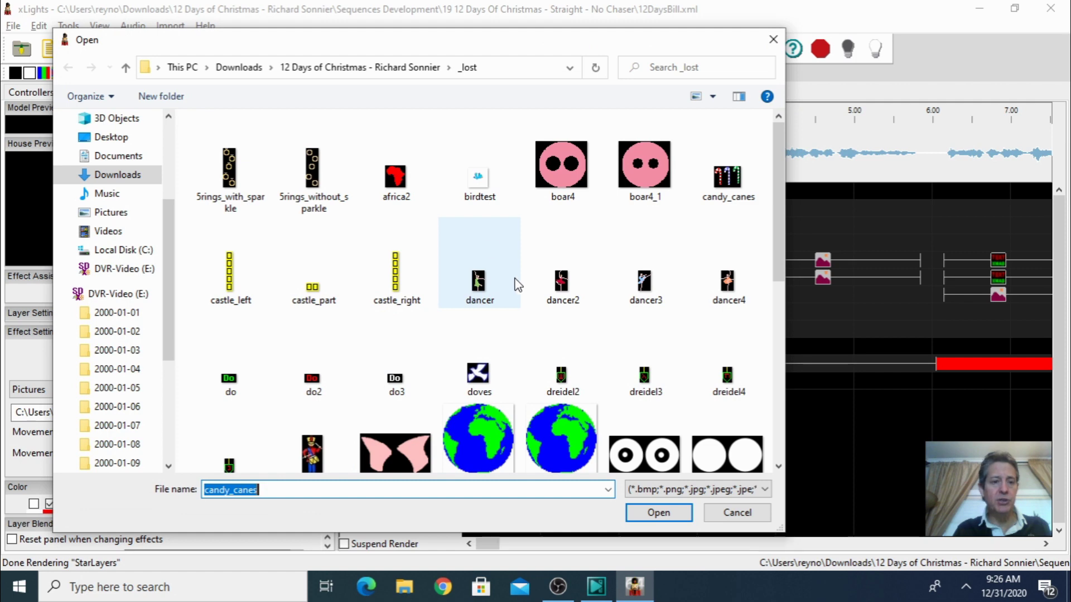
left_click_drag(381, 56, 557, 71)
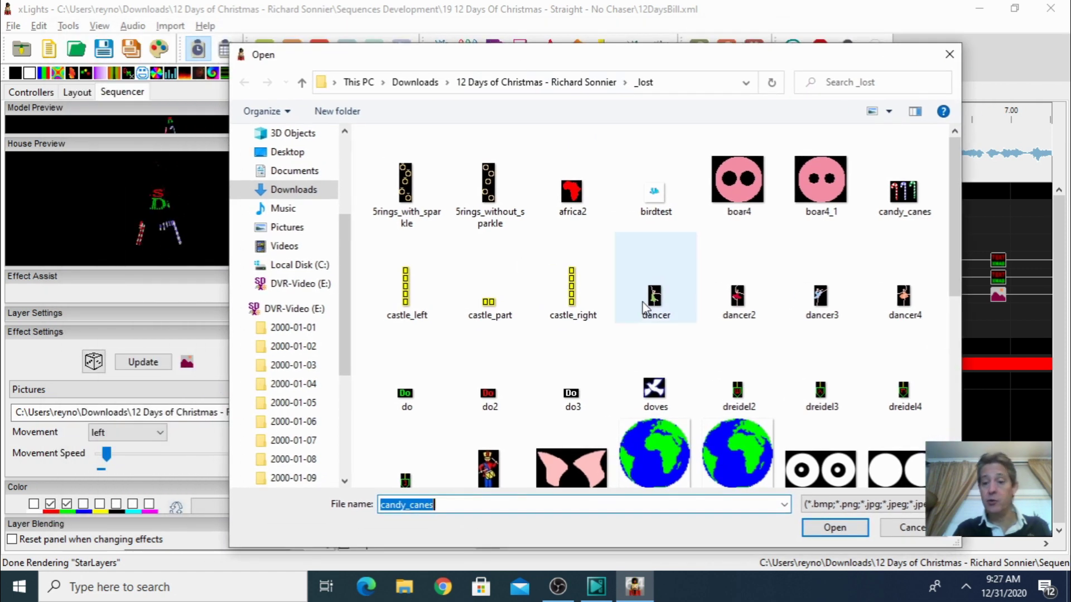
scroll(485, 228, "down", 5)
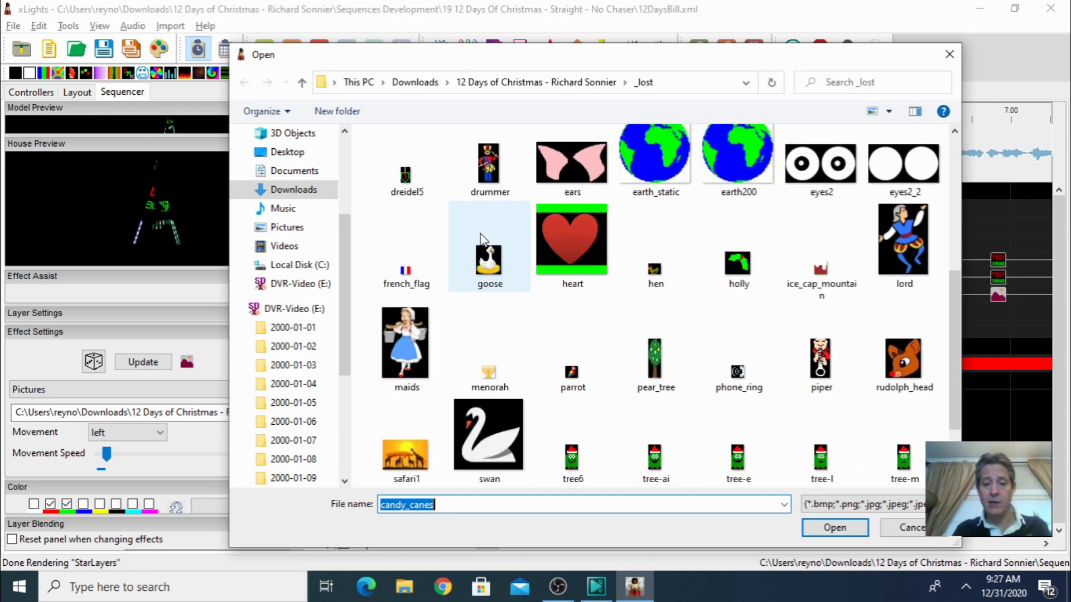
scroll(491, 357, "down", 3)
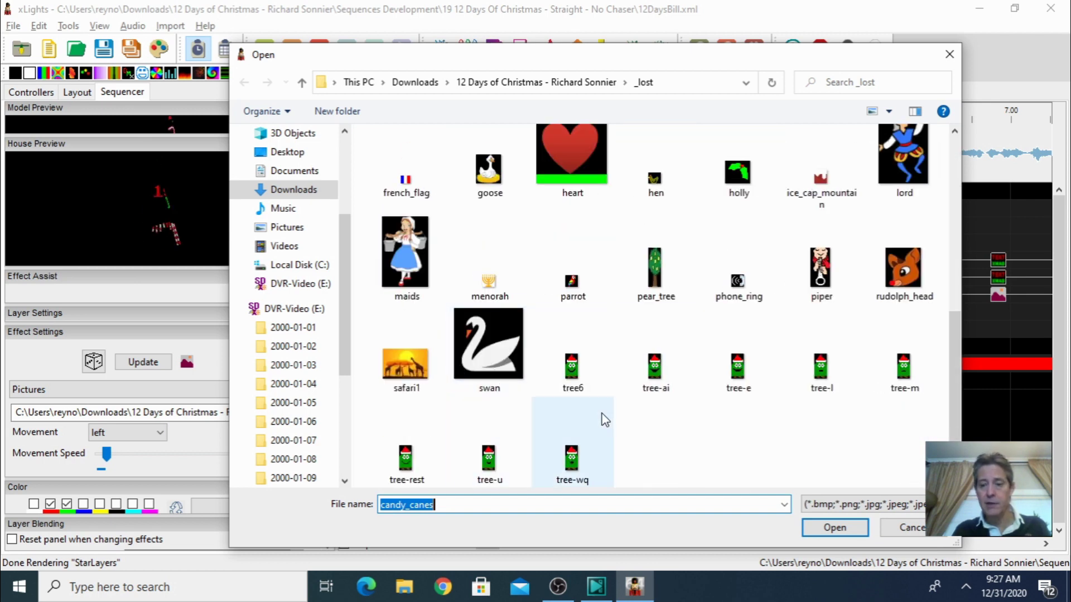
scroll(652, 262, "up", 5)
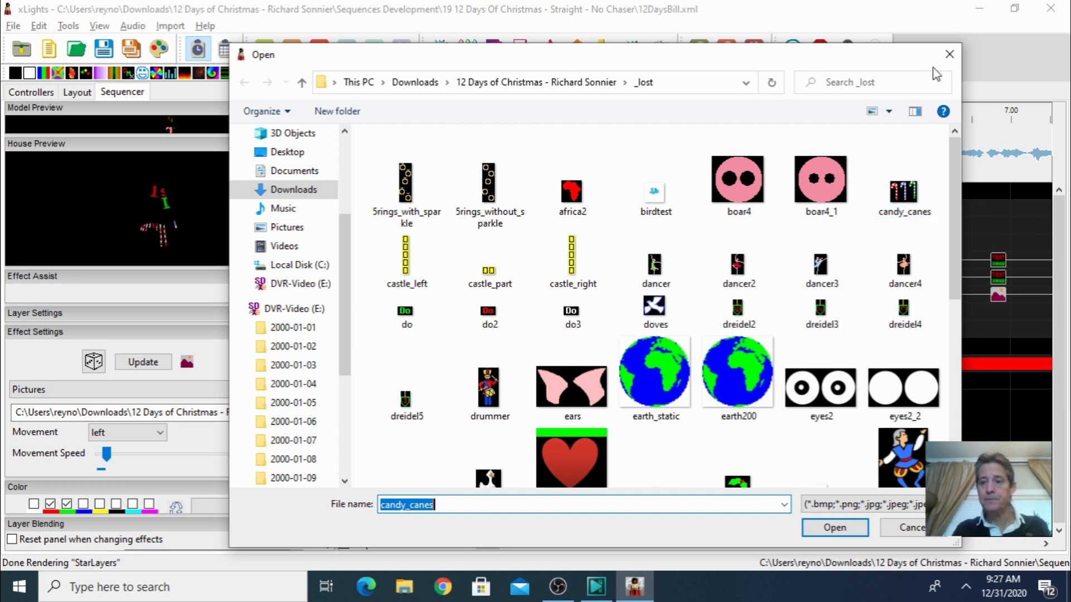
left_click(949, 54)
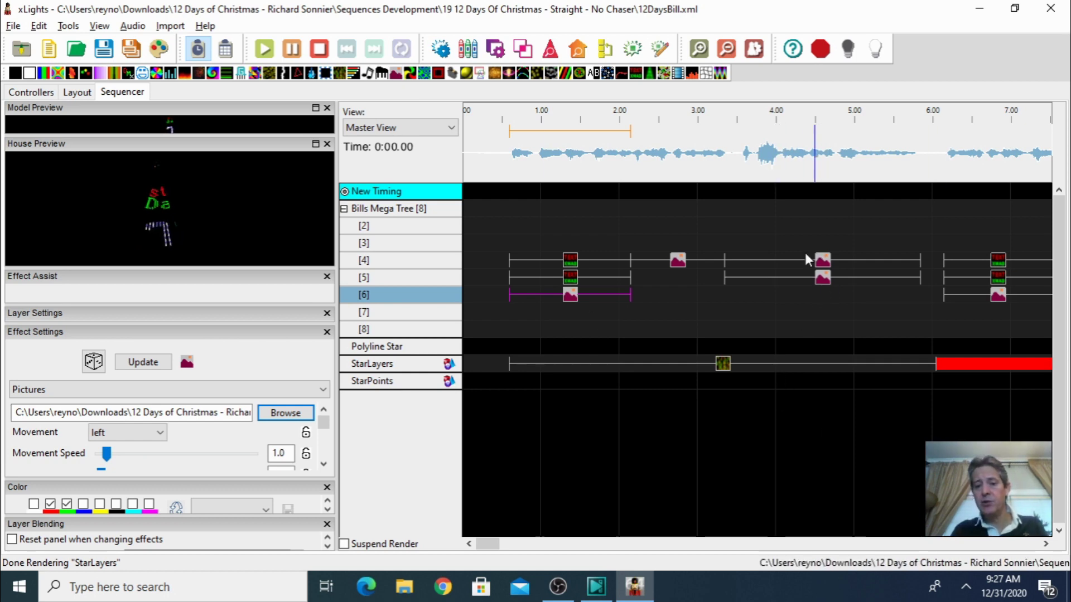
left_click_drag(490, 546, 553, 546)
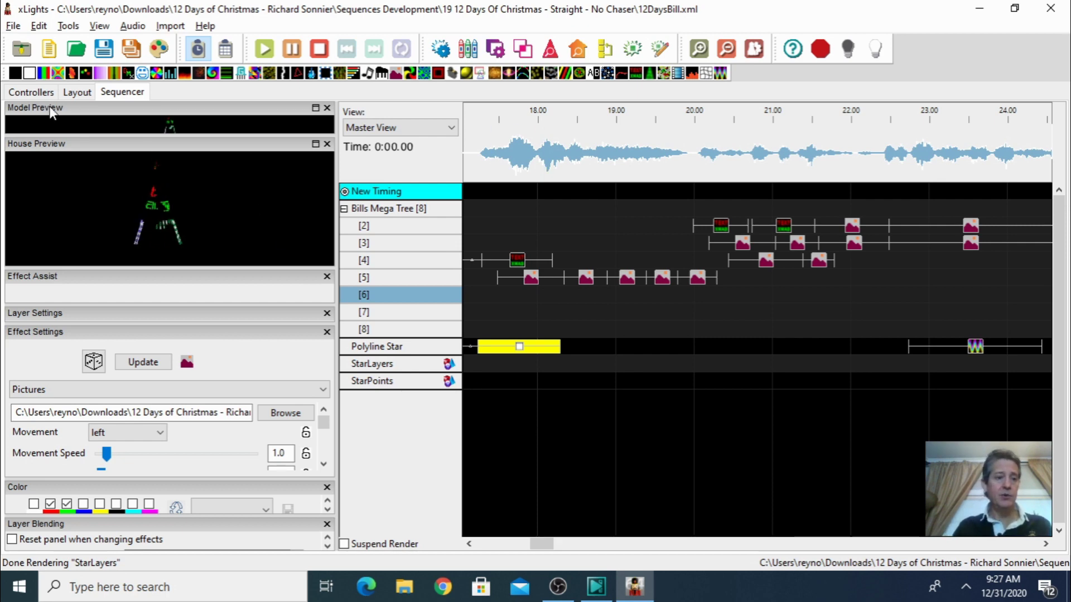
Step: Restore the show directory to the permanent Demo folder, declining to save the model and network setup changes
left_click(38, 91)
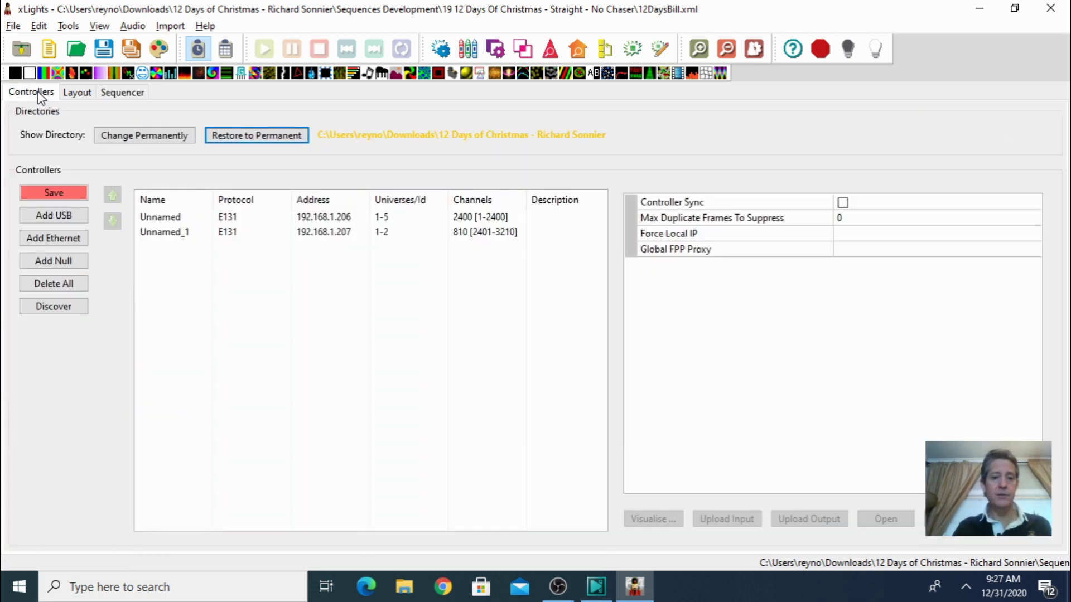
left_click(282, 136)
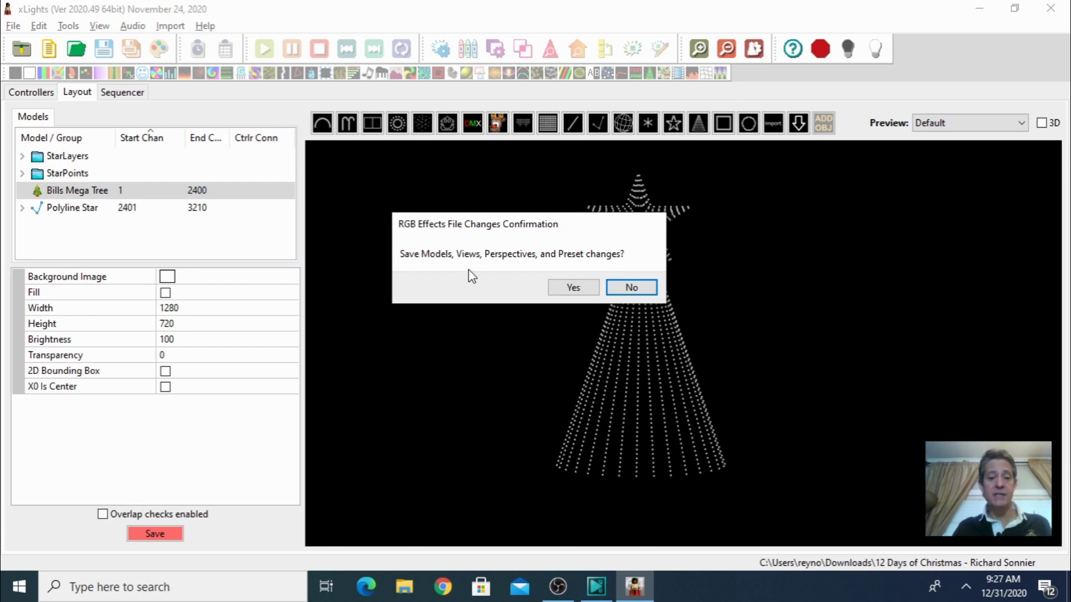
left_click(643, 288)
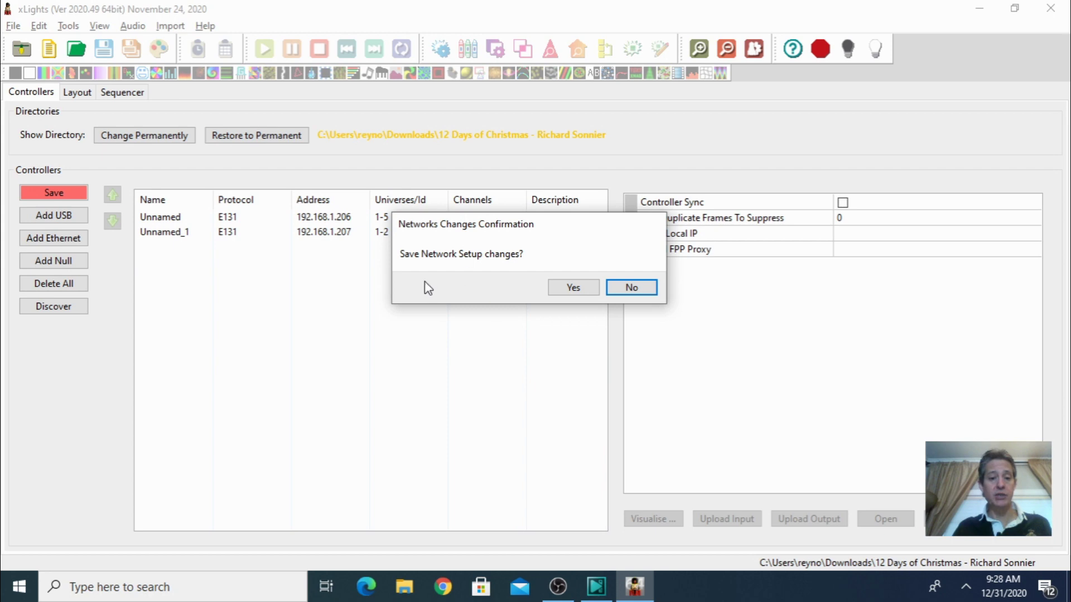
left_click(635, 287)
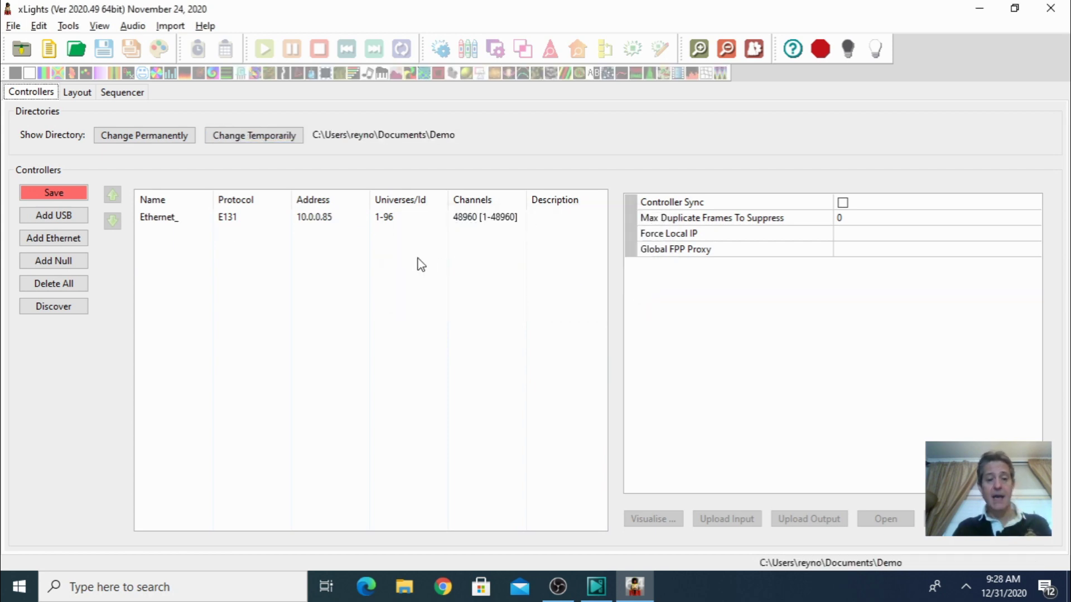
Step: Review the Demo show's model layout and its controller setup
left_click(77, 93)
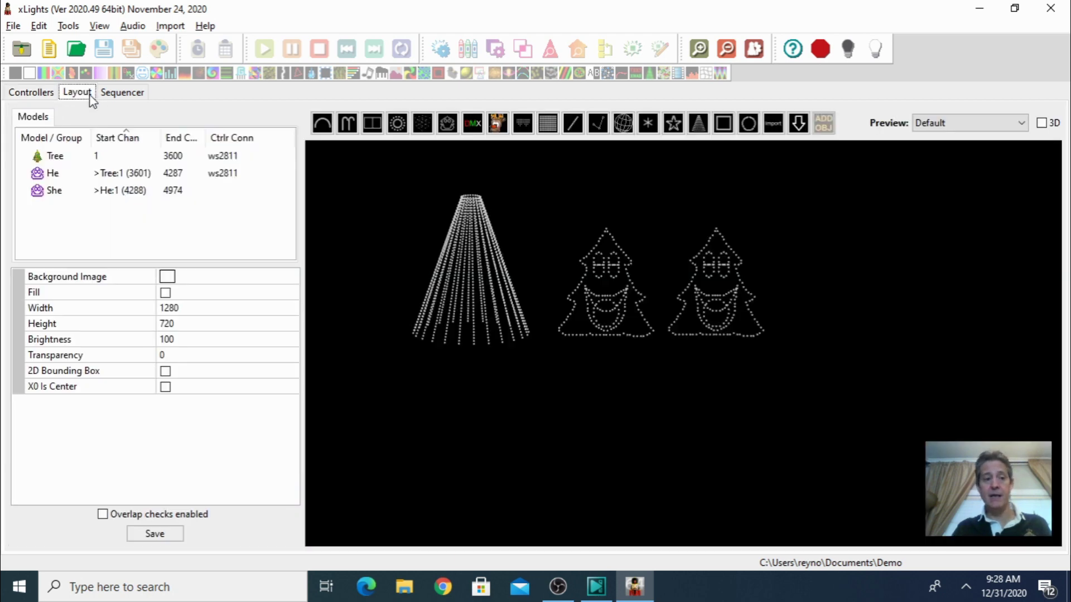
left_click(36, 95)
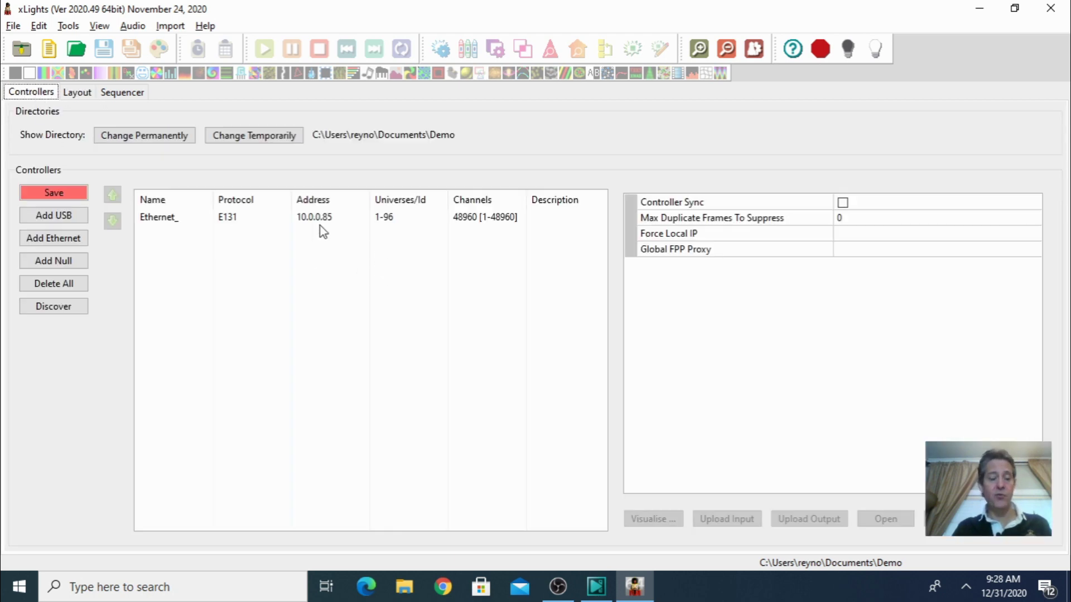
left_click(81, 95)
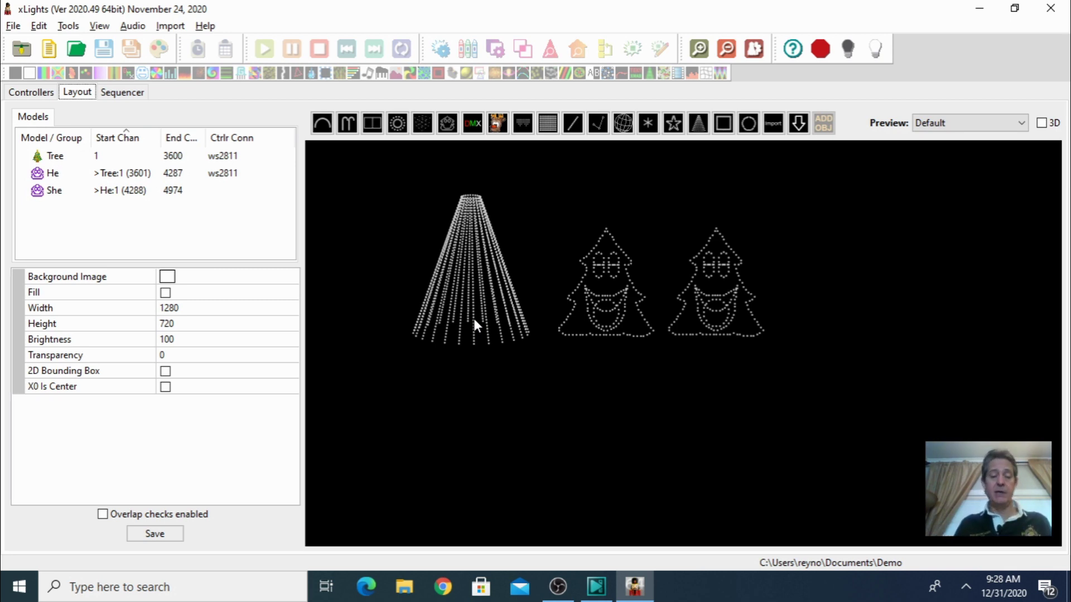
Step: Open the 12DaysBill sequence from the downloaded 12 Days of Christmas folder, in Sequences Development under 19 12 Days Of Christmas - Straight - No Chaser
left_click(123, 93)
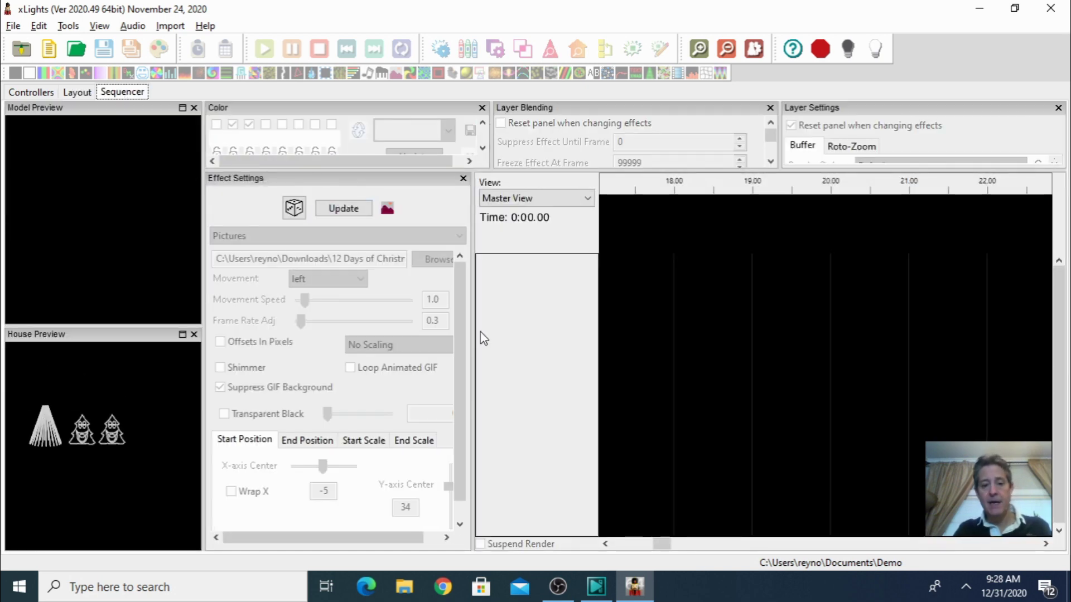
left_click(76, 51)
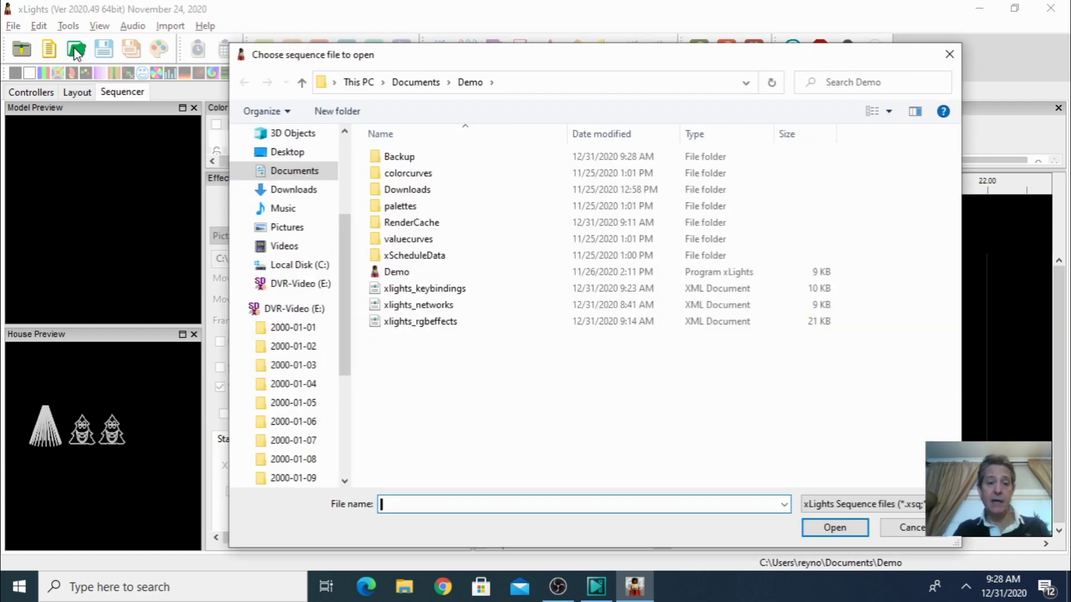
left_click(289, 192)
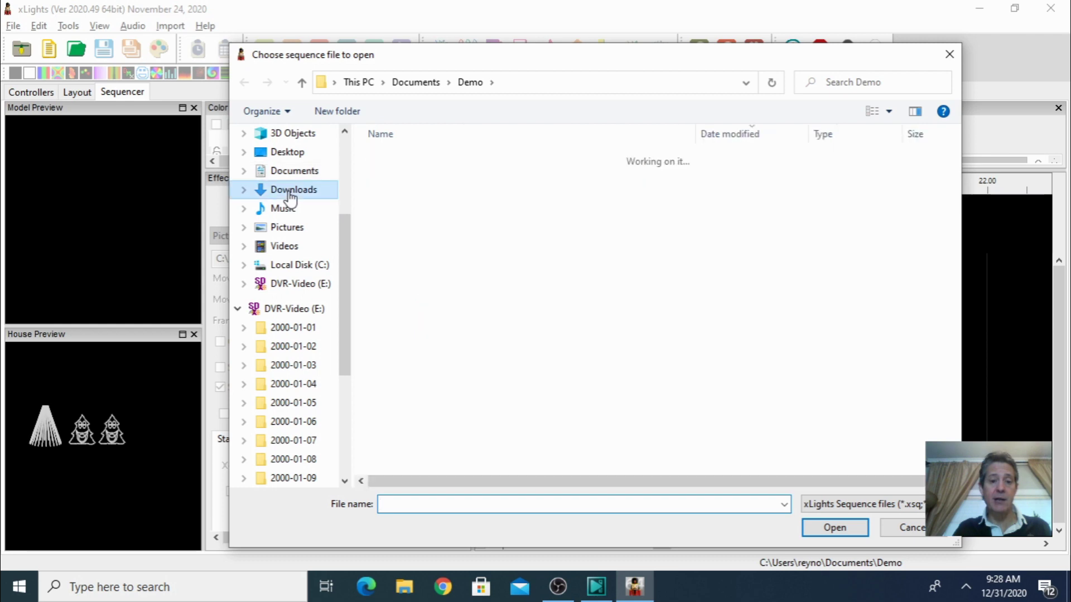
left_click(423, 180)
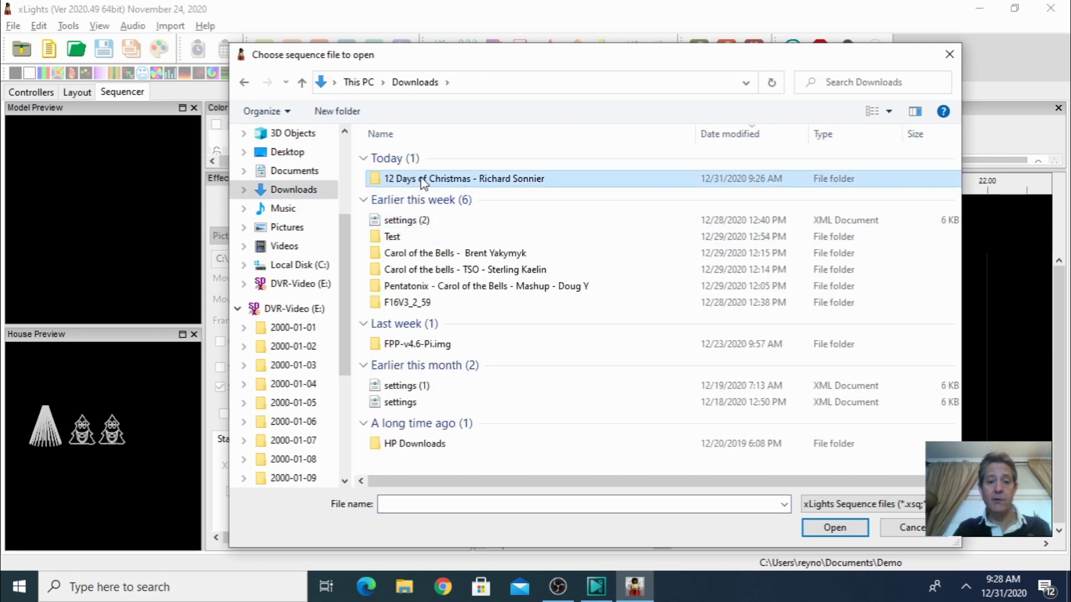
double_click(423, 179)
left_click(434, 256)
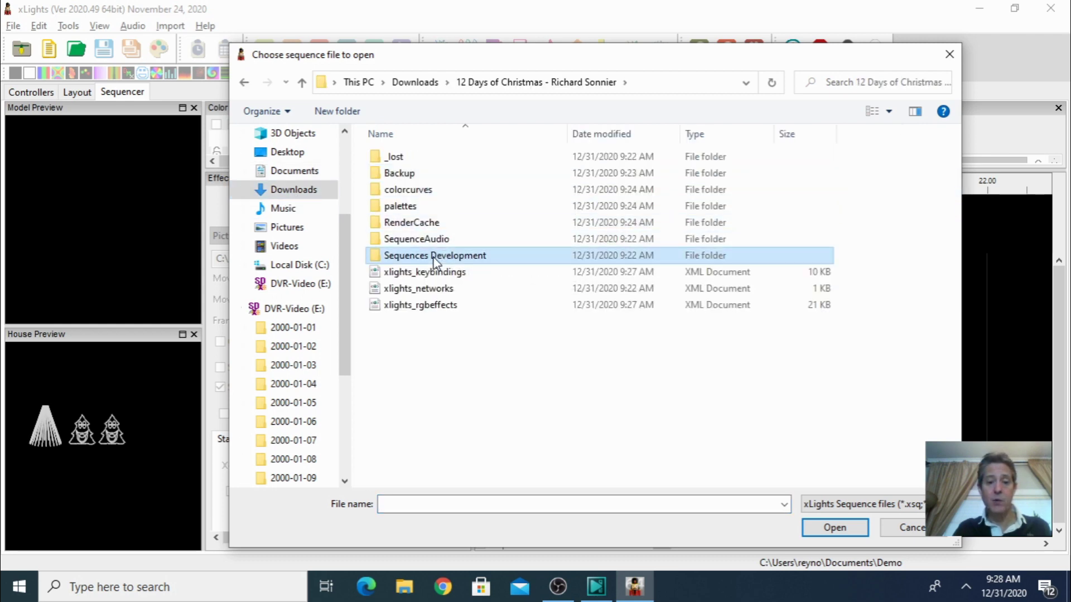
double_click(434, 258)
left_click(411, 158)
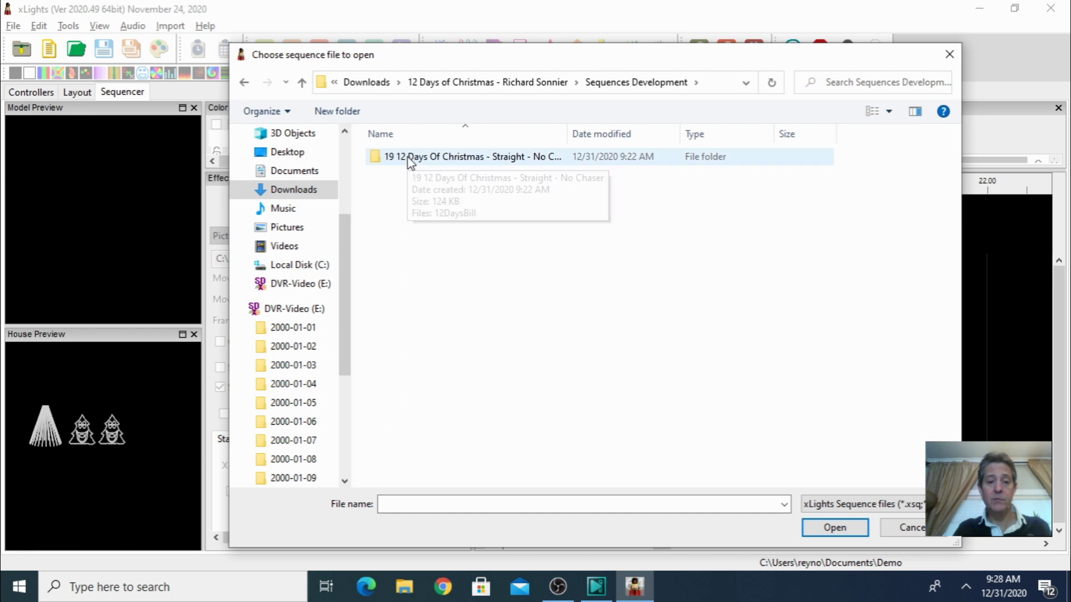
double_click(410, 161)
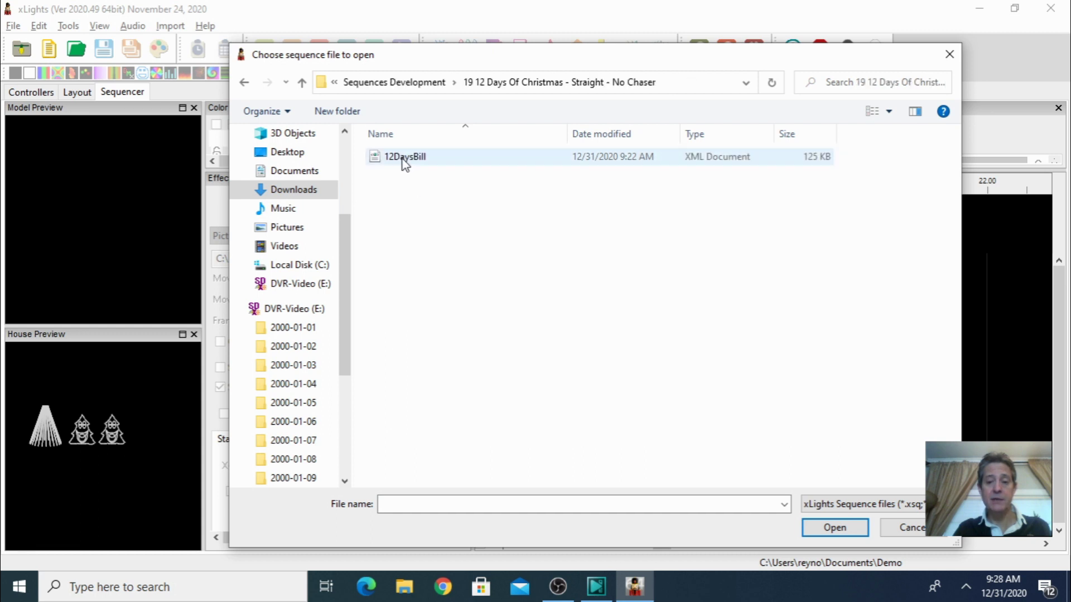
left_click(403, 160)
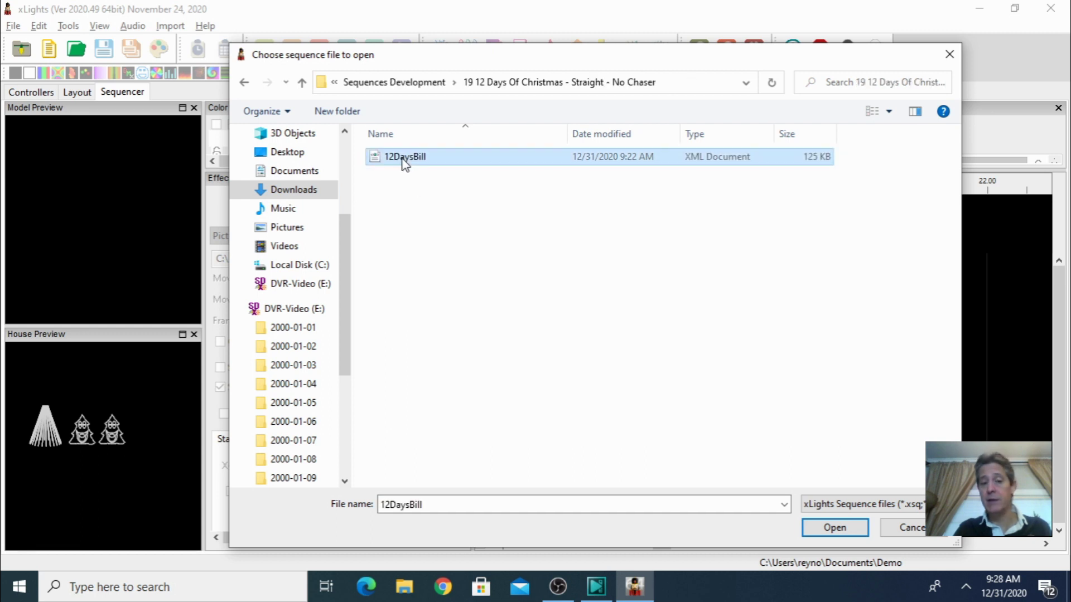
left_click(835, 527)
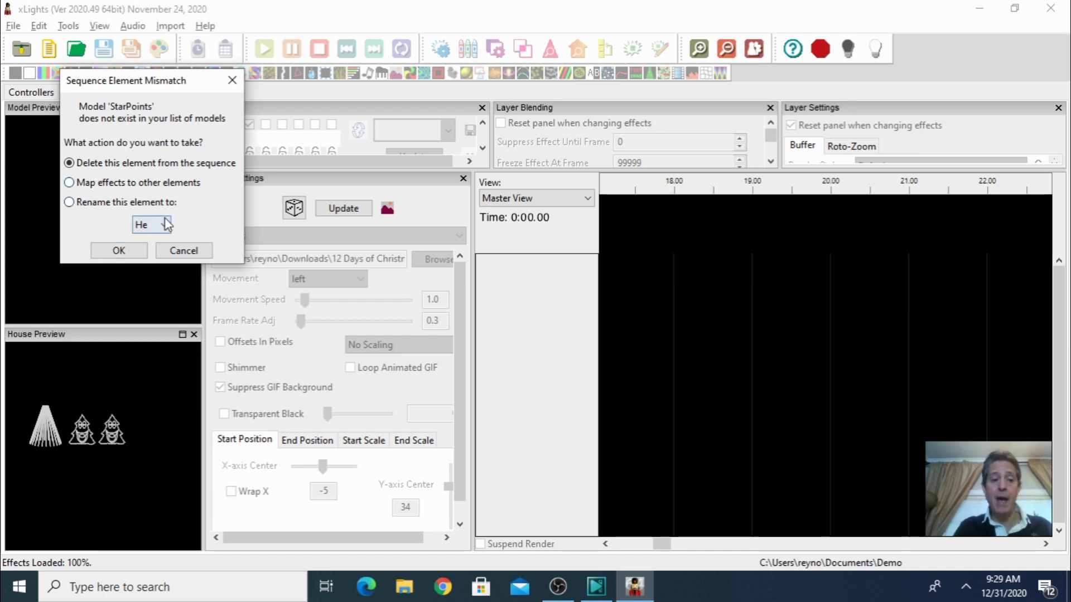
Step: Delete the unmatched StarPoints, StarLayers and Polyline Star elements from the sequence
left_click(124, 252)
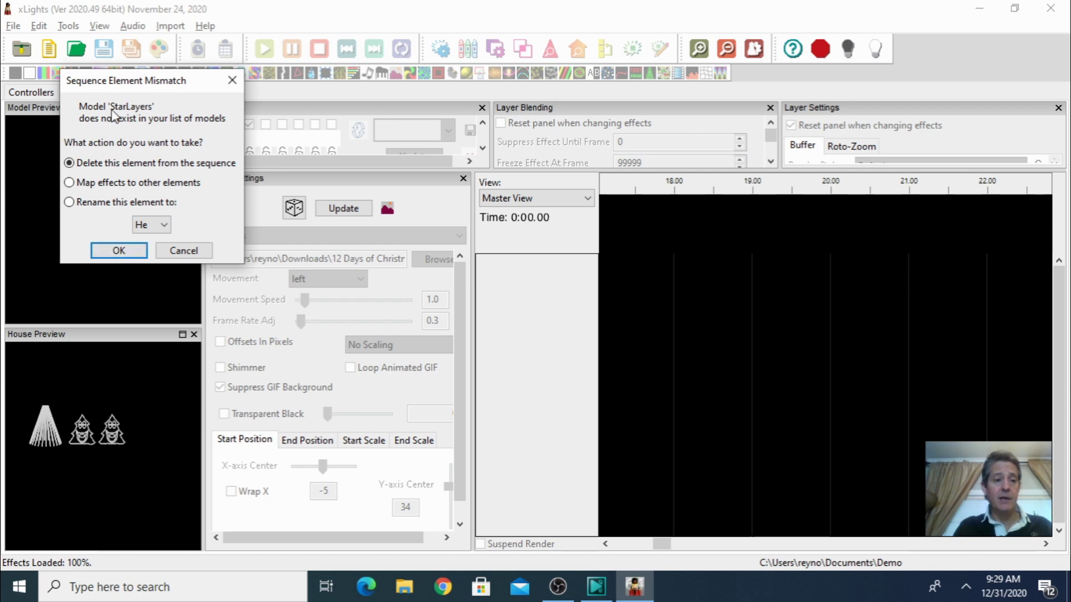
left_click(127, 252)
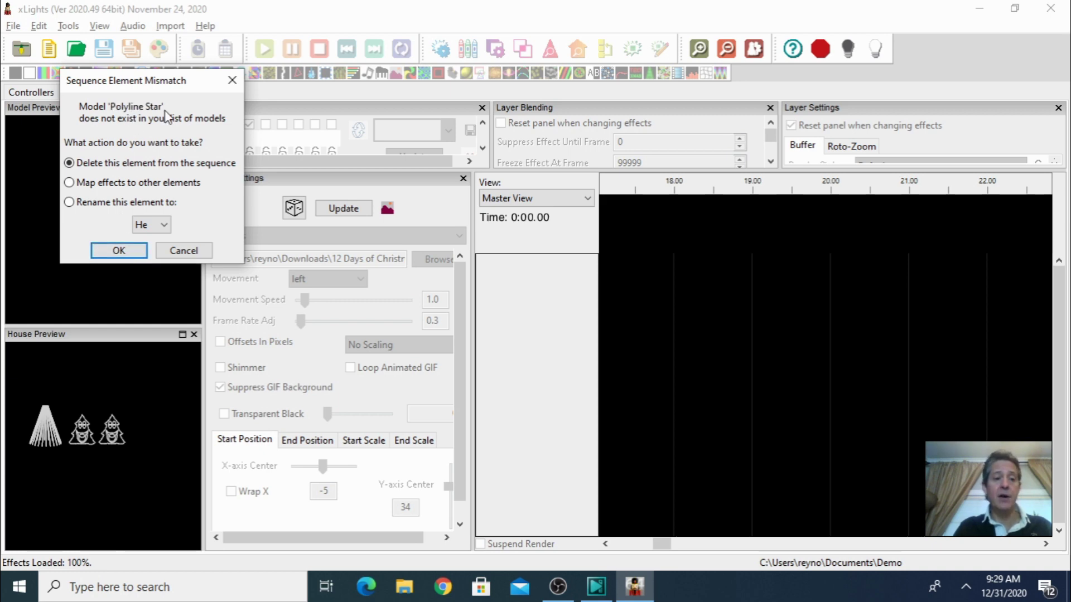
left_click(120, 250)
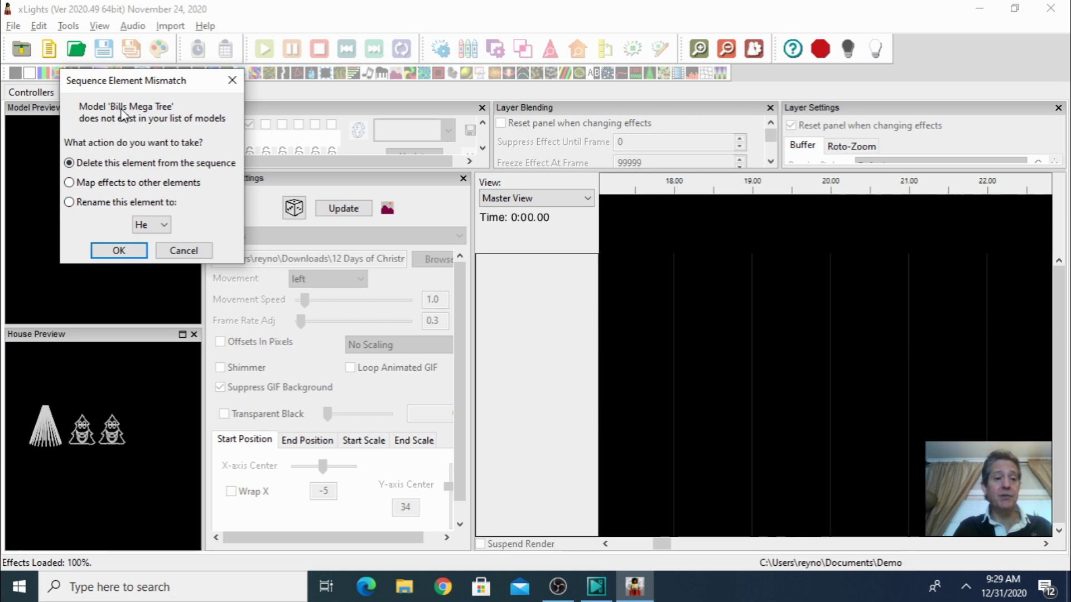
Step: Resolve the Bills Mega Tree mismatch by renaming that sequence element to the Tree model
left_click(76, 203)
left_click(159, 224)
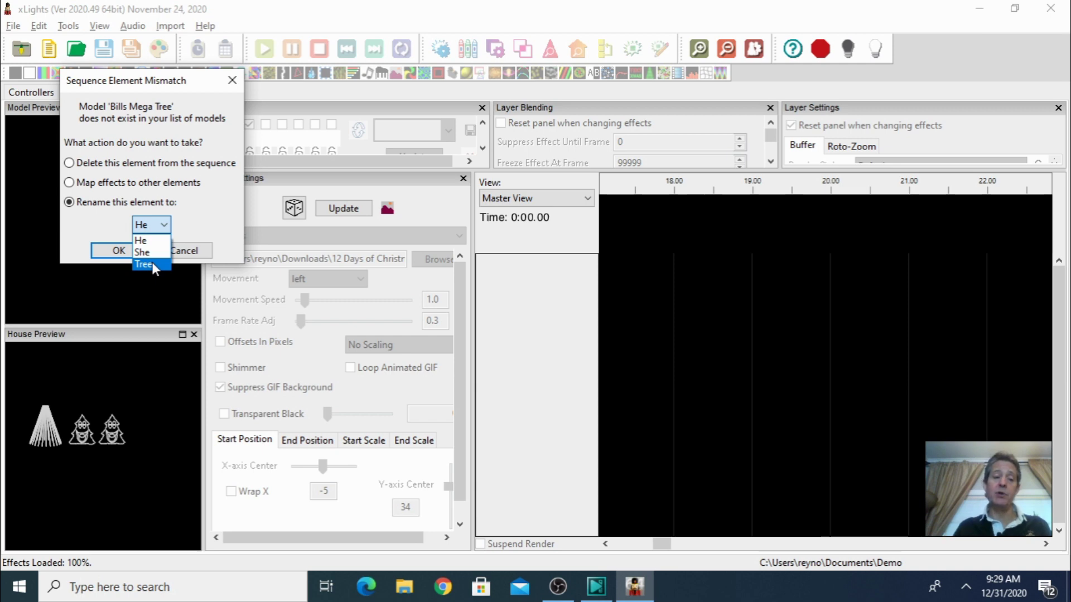
left_click(152, 262)
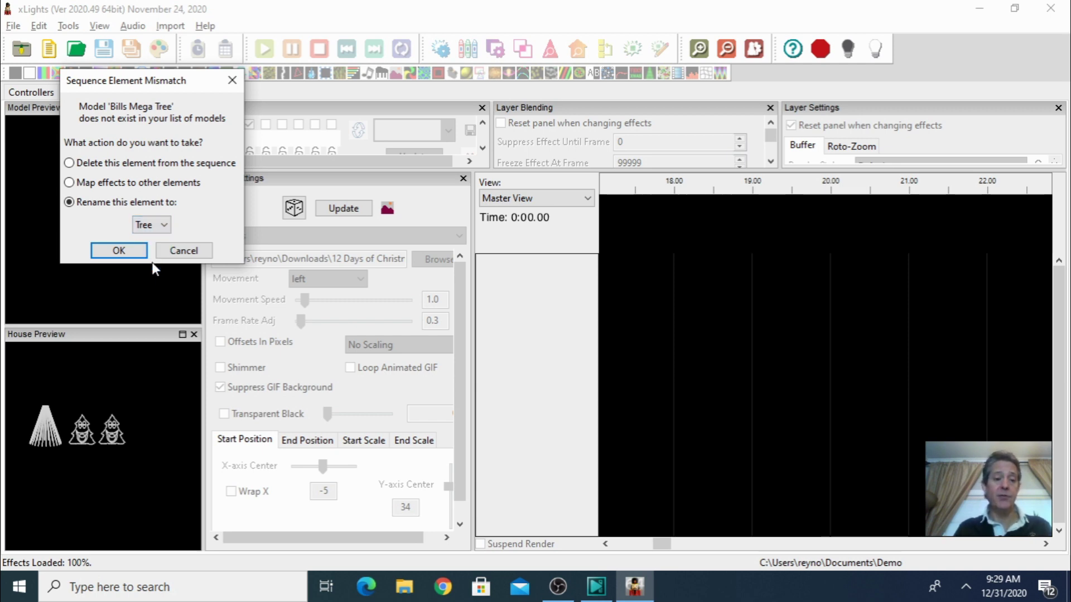
left_click(126, 252)
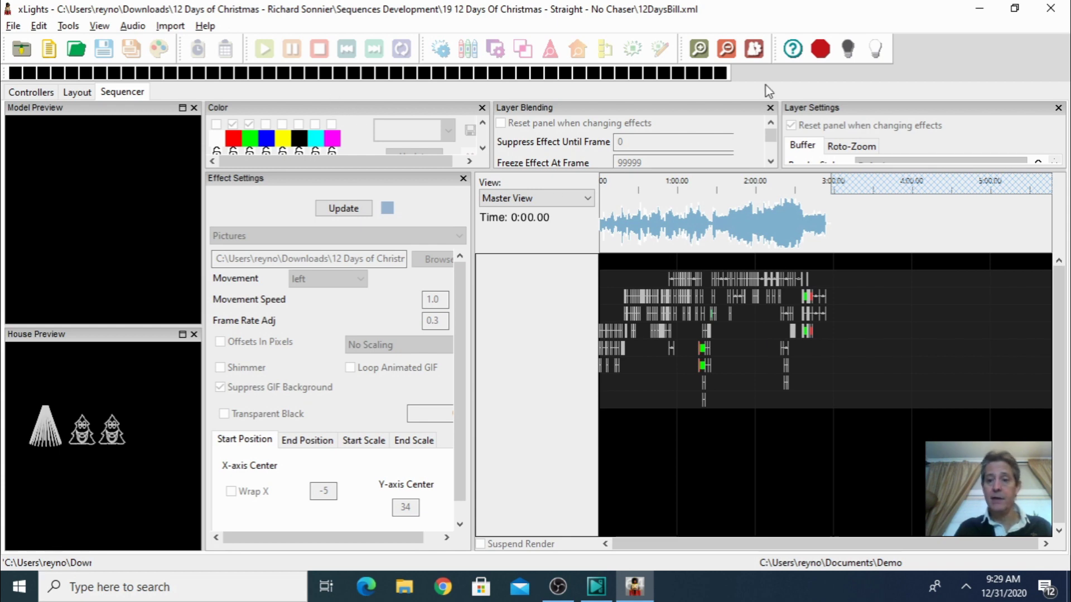
Step: Render all effects of the opened sequence on the Demo show's models
left_click(698, 53)
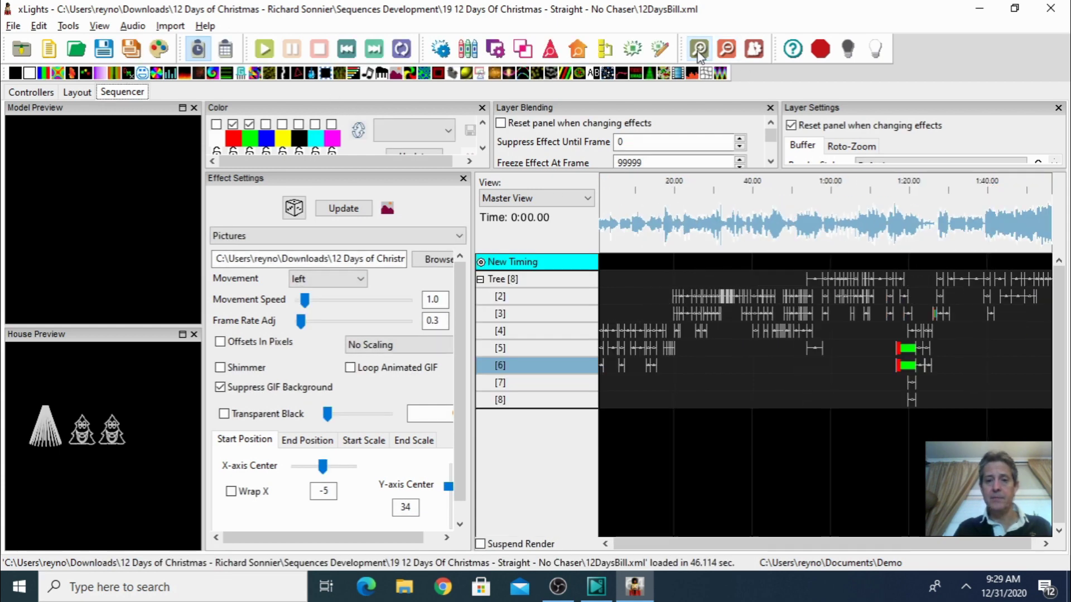
left_click(698, 53)
left_click(699, 52)
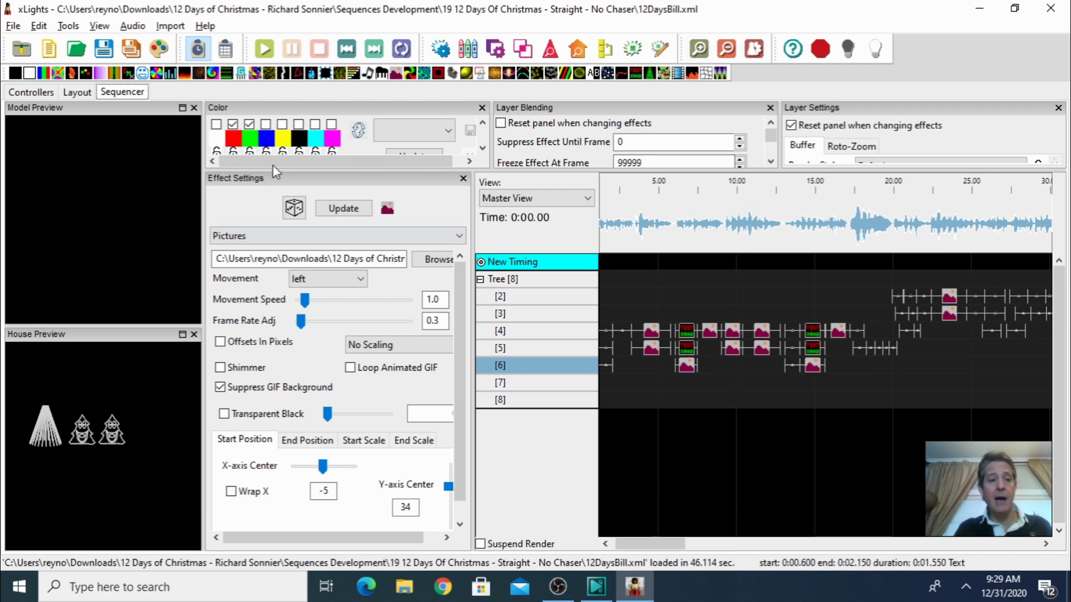
left_click(160, 50)
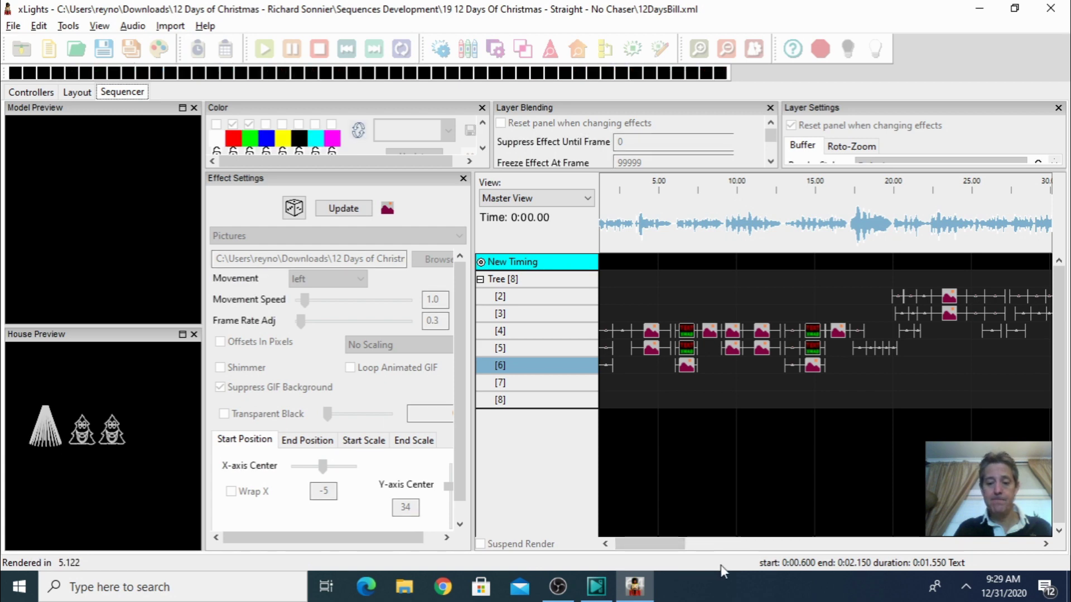
Step: Play the rendered sequence from about the 2-second mark to preview it on the Tree model, and stop playback
left_click(614, 211)
key("space")
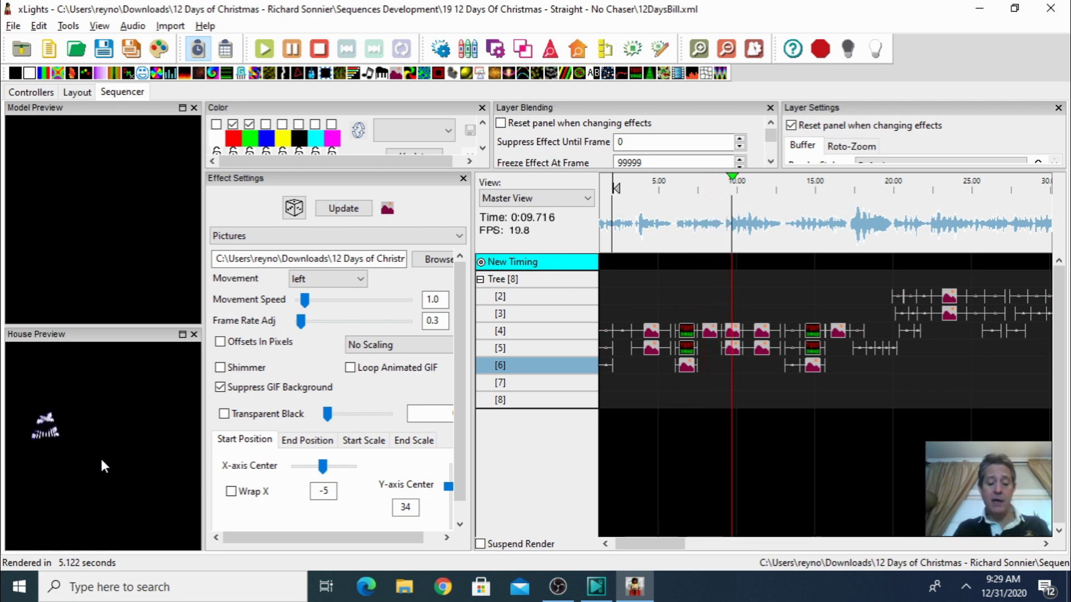
key("space")
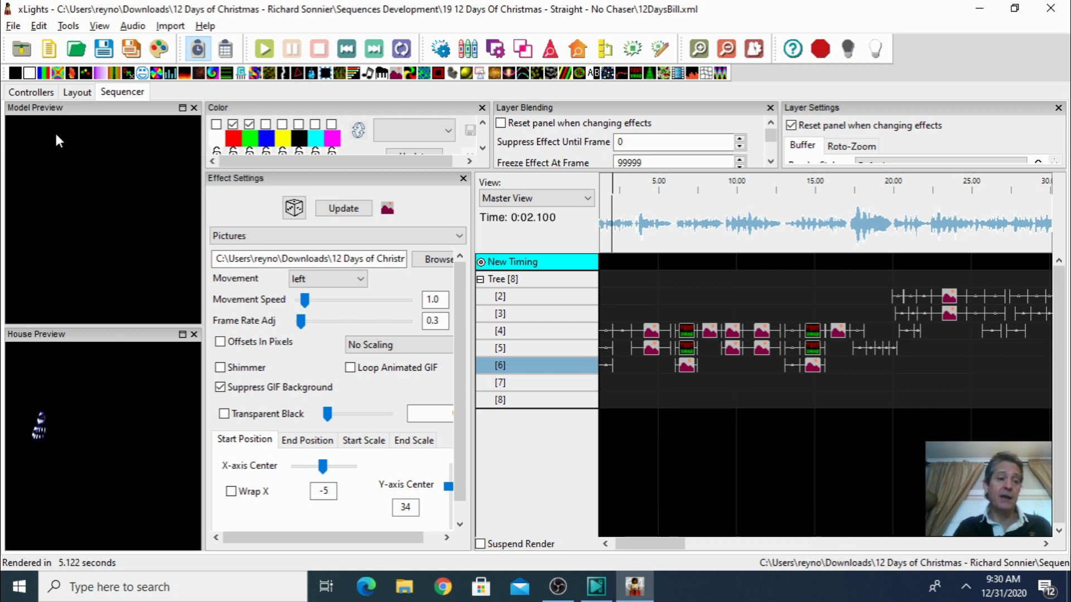
Step: Inspect the Tree model's properties in the layout and return to the sequence's effect grid
left_click(77, 92)
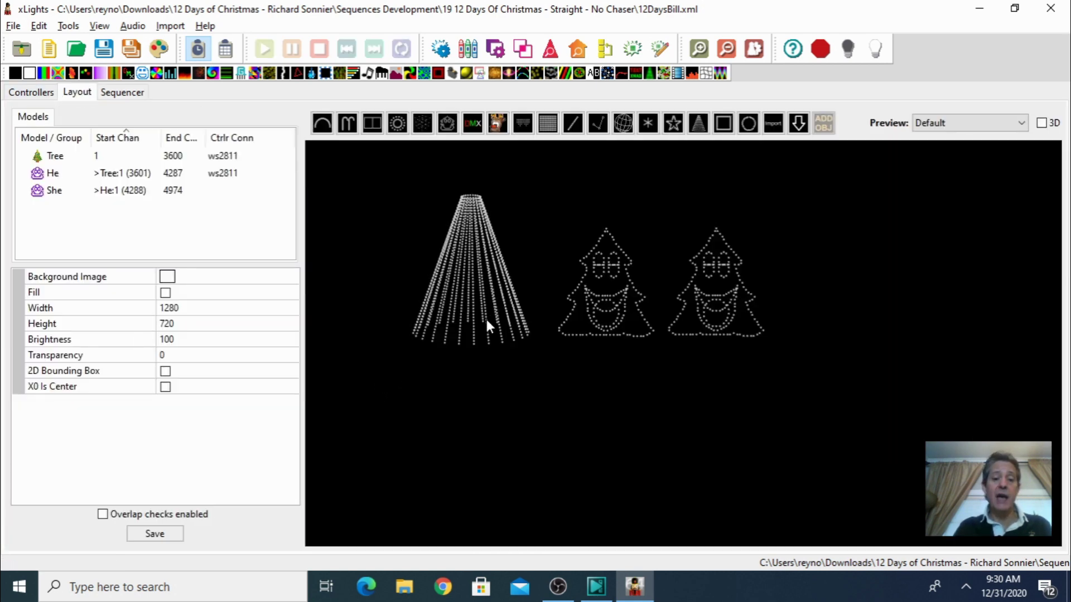
left_click(486, 326)
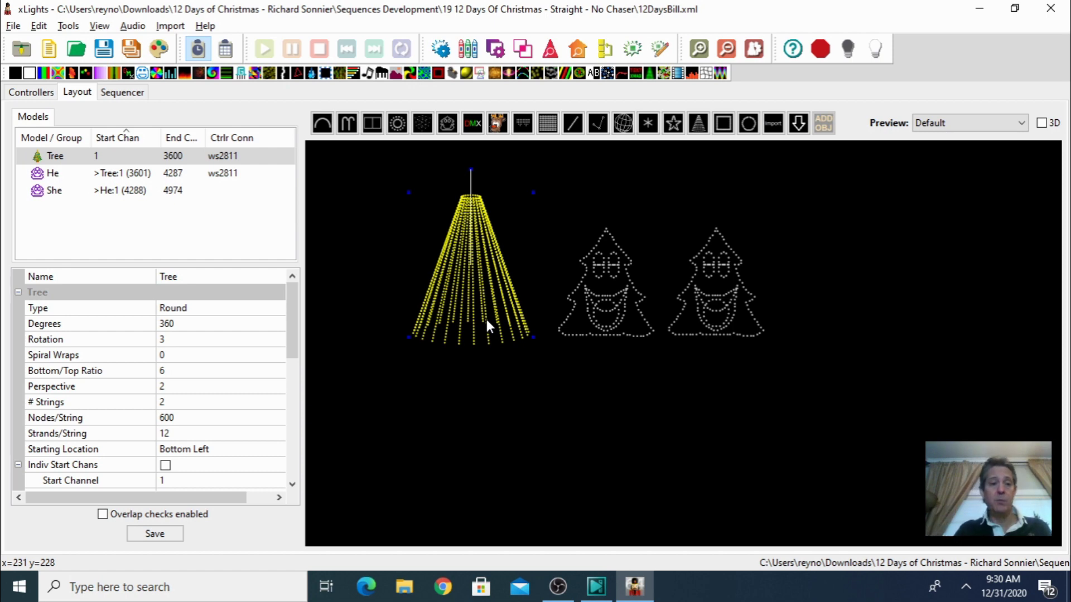
left_click(134, 93)
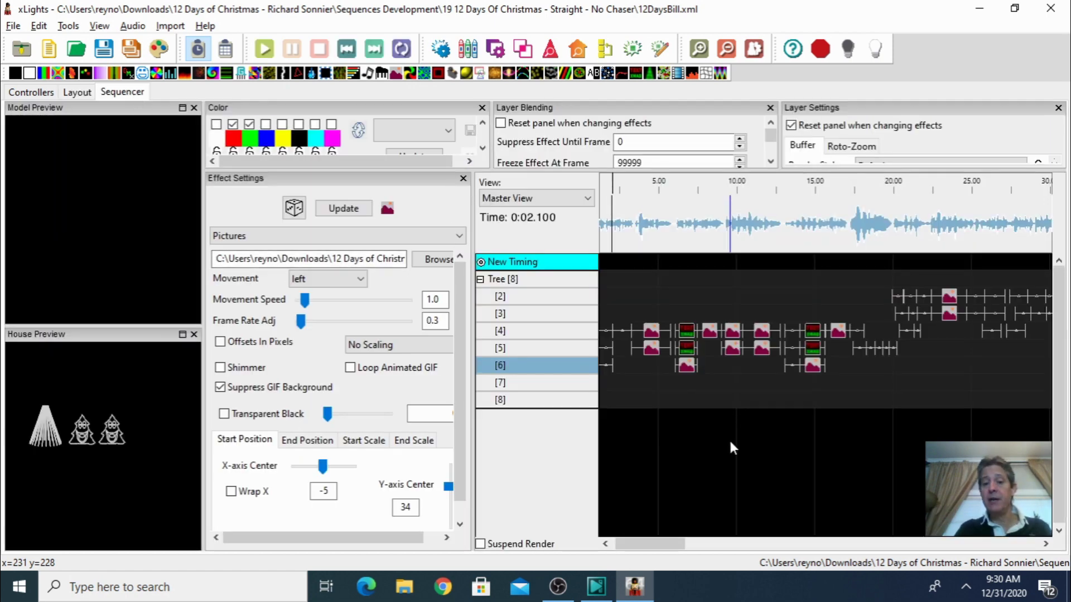